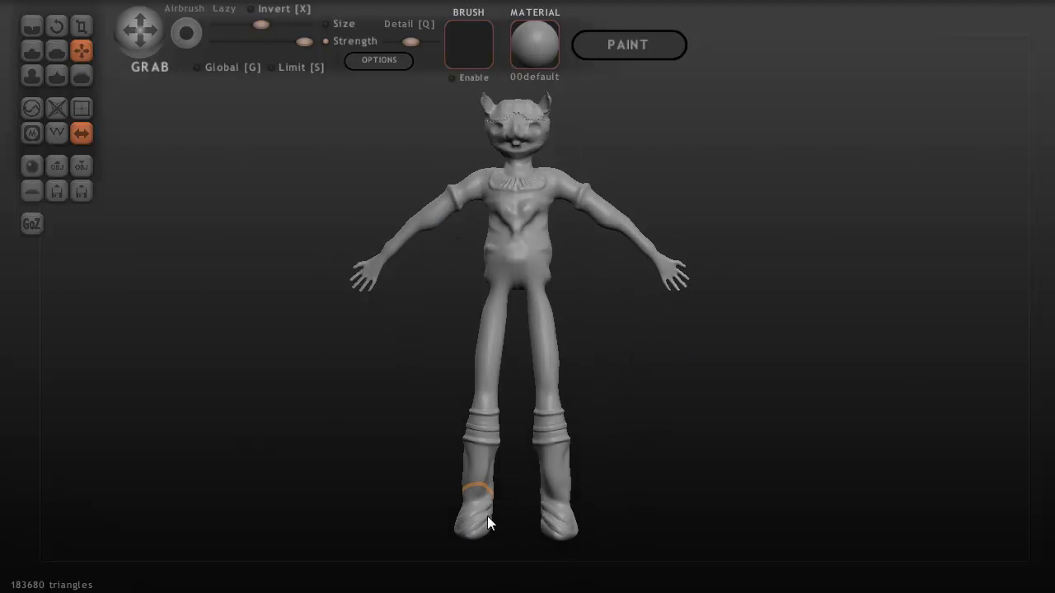
- Examine the legs and feet, highlight the Notepad line "marvel (at the shape produced by the brushes)", and return to Sculptris
{"action": "left_click_drag", "start_coordinate": [325, 426], "coordinate": [435, 464], "text": "alt"}
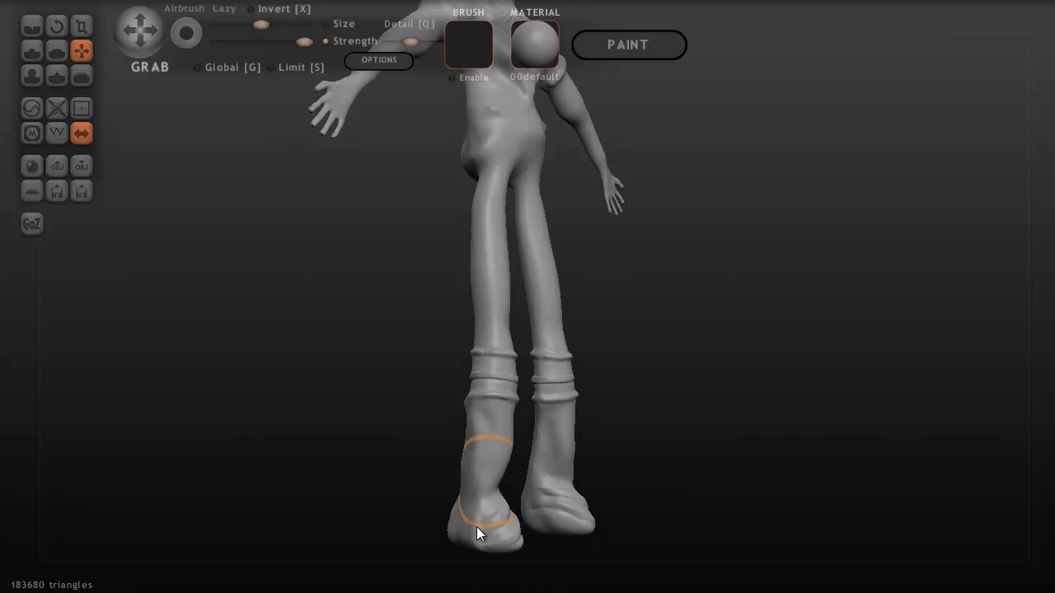
{"action": "mouse_move", "coordinate": [395, 402]}
{"action": "left_mouse_down"}
{"action": "mouse_move", "coordinate": [297, 398]}
{"action": "mouse_move", "coordinate": [390, 413]}
{"action": "mouse_move", "coordinate": [306, 410]}
{"action": "left_mouse_up"}
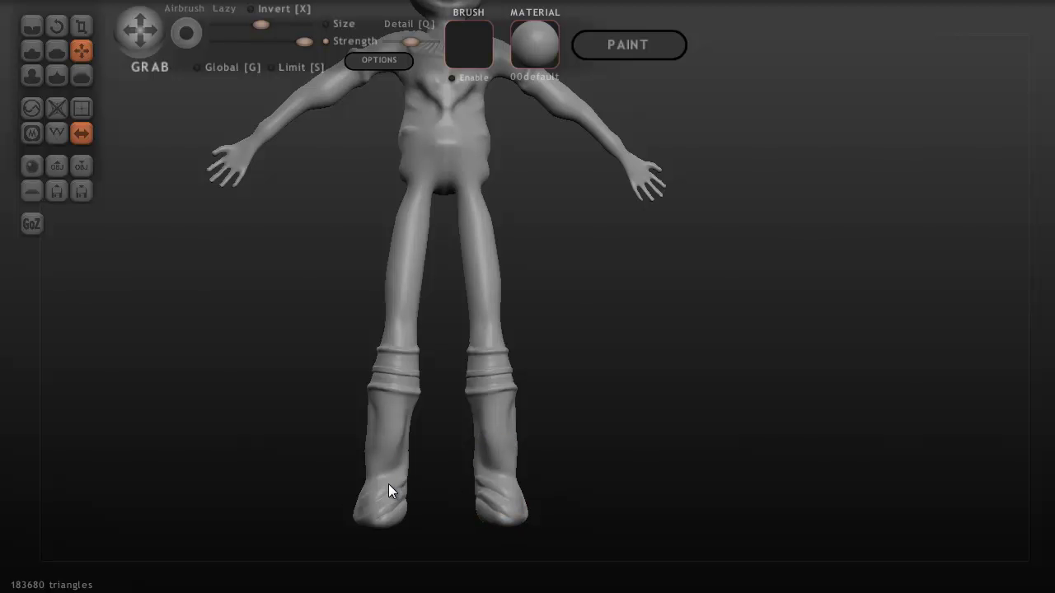
{"action": "key", "text": "alt+Tab"}
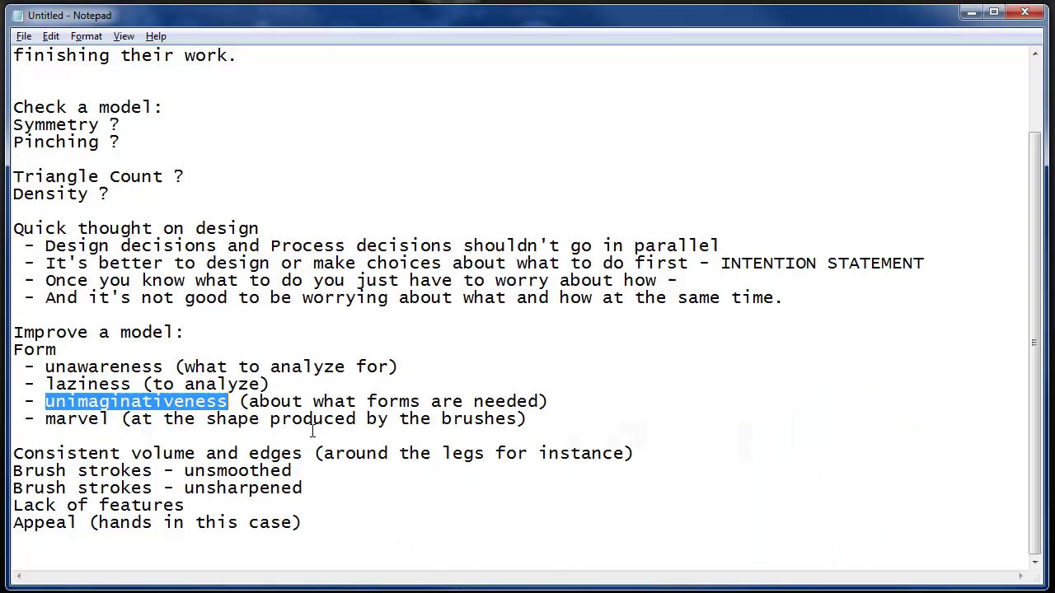
{"action": "left_click_drag", "start_coordinate": [46, 420], "coordinate": [534, 420]}
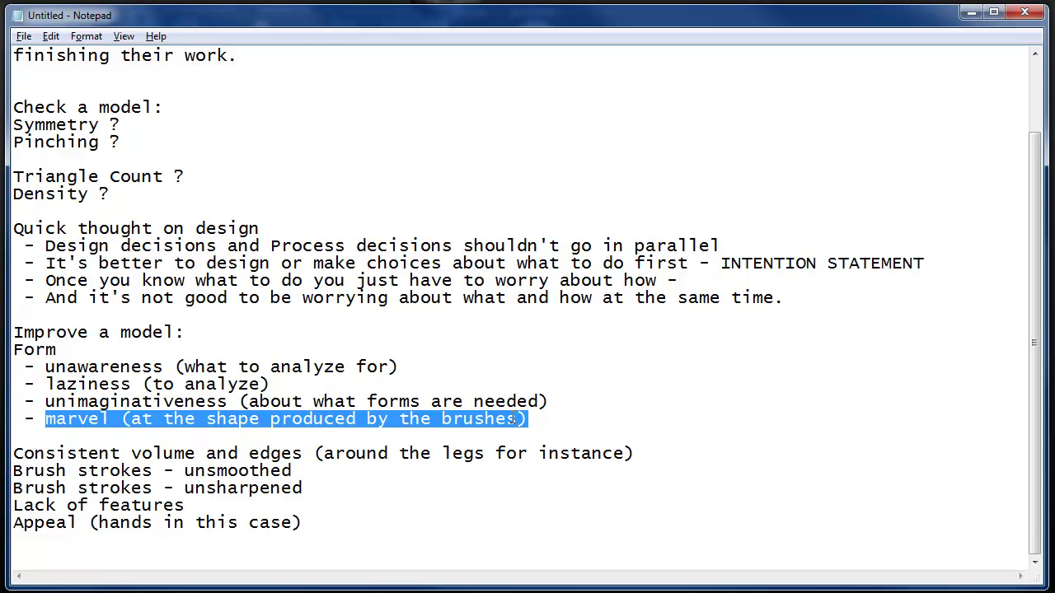
{"action": "key", "text": "alt+Tab"}
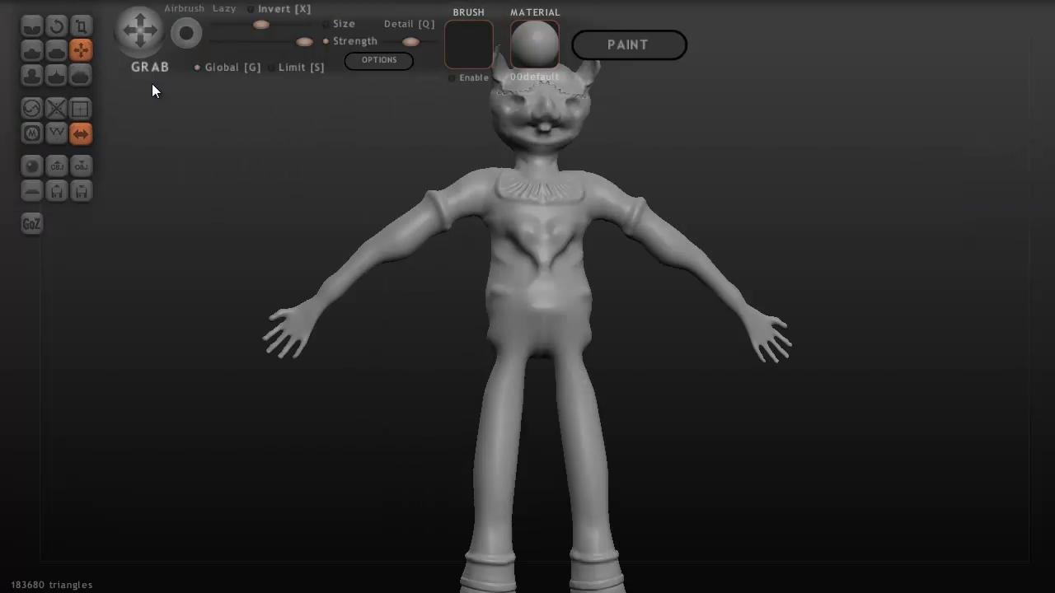
- Try pulling both forearms out of shape with the Grab brush
{"action": "mouse_move", "coordinate": [358, 255]}
{"action": "left_mouse_down"}
{"action": "mouse_move", "coordinate": [341, 202]}
{"action": "mouse_move", "coordinate": [323, 186]}
{"action": "mouse_move", "coordinate": [256, 222]}
{"action": "mouse_move", "coordinate": [394, 291]}
{"action": "left_mouse_up"}
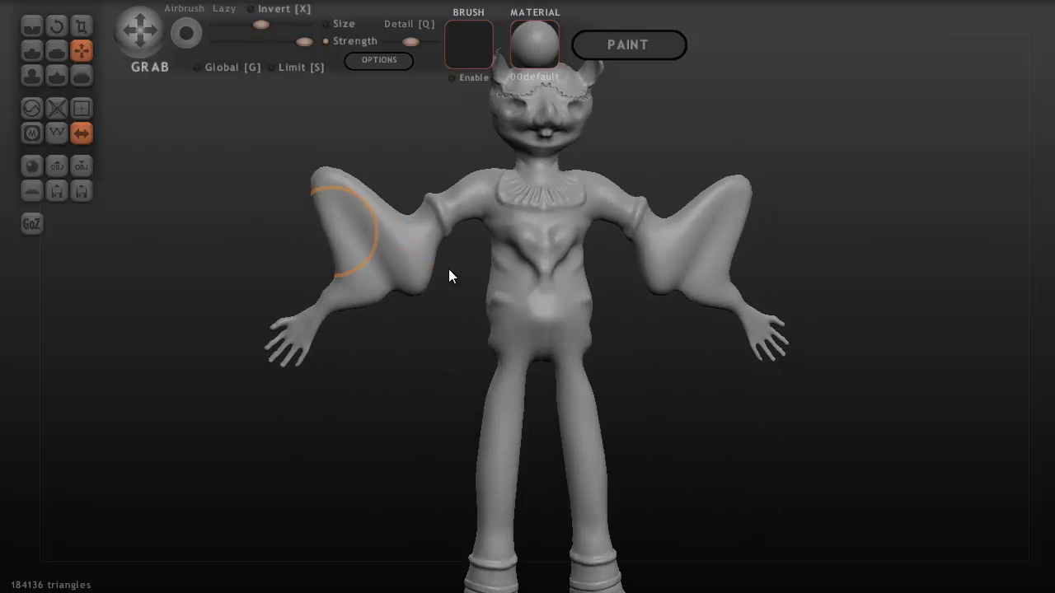
{"action": "key", "text": "ctrl+z"}
{"action": "key", "text": "ctrl+z"}
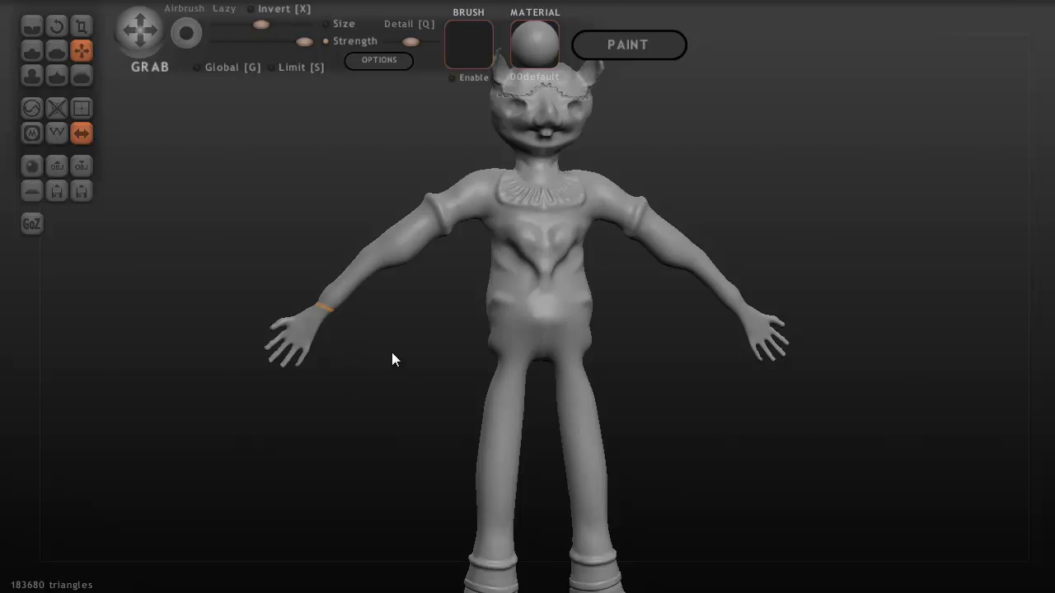
- Puff out both hips where the shorts meet the thighs using the Inflate brush
{"action": "scroll", "coordinate": [371, 353], "scroll_direction": "up", "scroll_amount": 1}
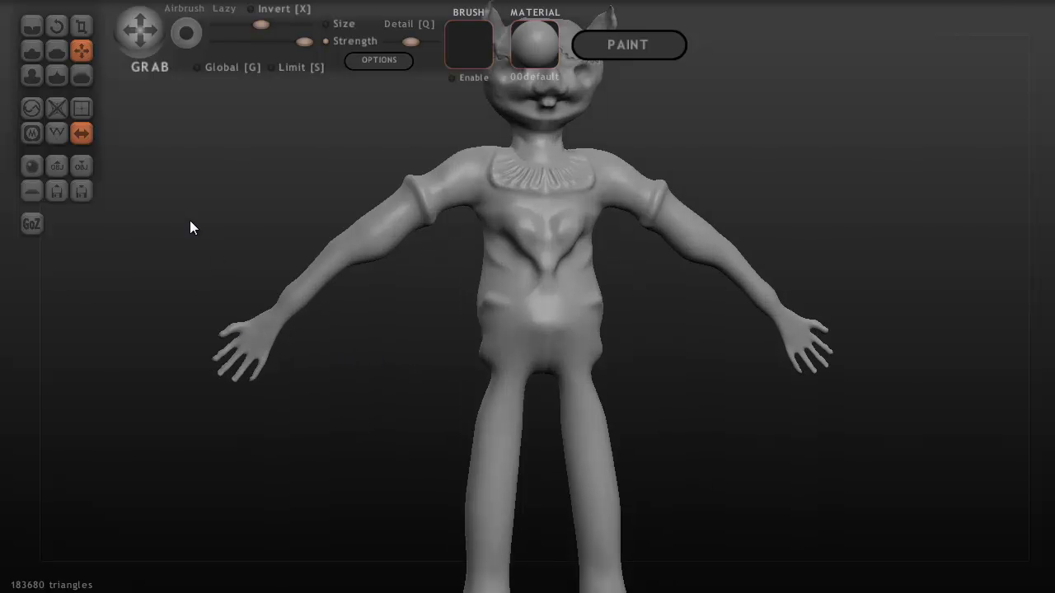
{"action": "left_click", "coordinate": [33, 72]}
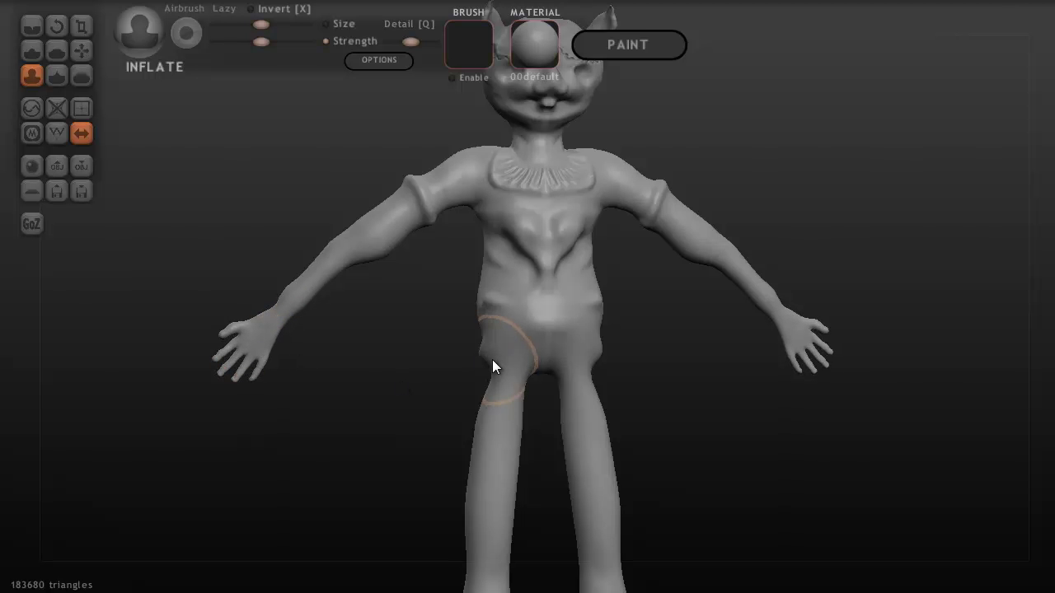
{"action": "mouse_move", "coordinate": [487, 396]}
{"action": "left_mouse_down"}
{"action": "mouse_move", "coordinate": [489, 343]}
{"action": "mouse_move", "coordinate": [470, 363]}
{"action": "left_mouse_up"}
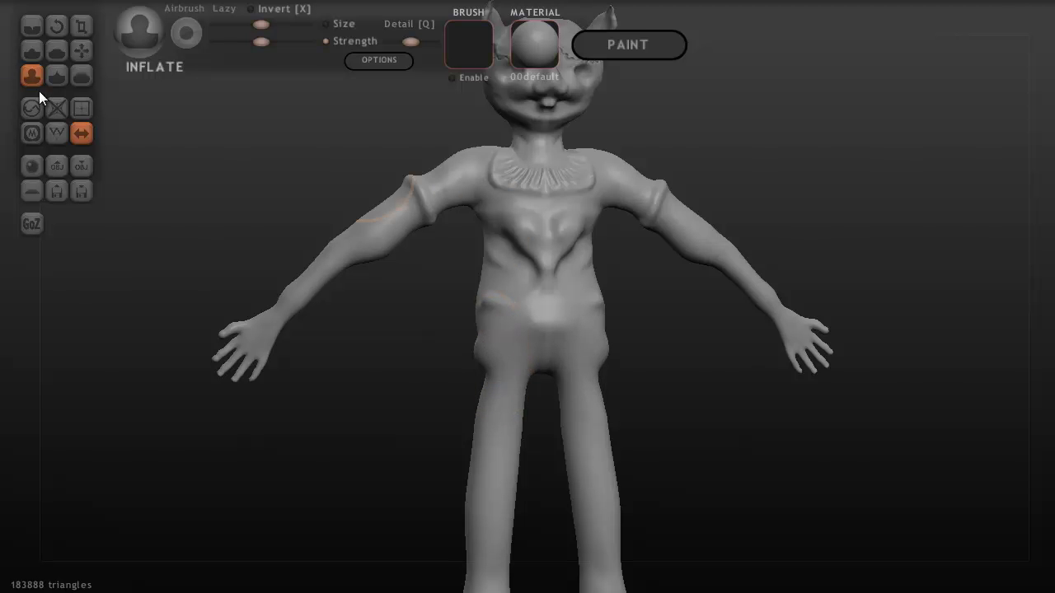
- Carve folds across the lower belly and down the fronts of both legs with the Crease brush
{"action": "left_click", "coordinate": [31, 28]}
{"action": "left_click_drag", "start_coordinate": [506, 298], "coordinate": [493, 587]}
{"action": "scroll", "coordinate": [601, 451], "scroll_direction": "down", "scroll_amount": 2}
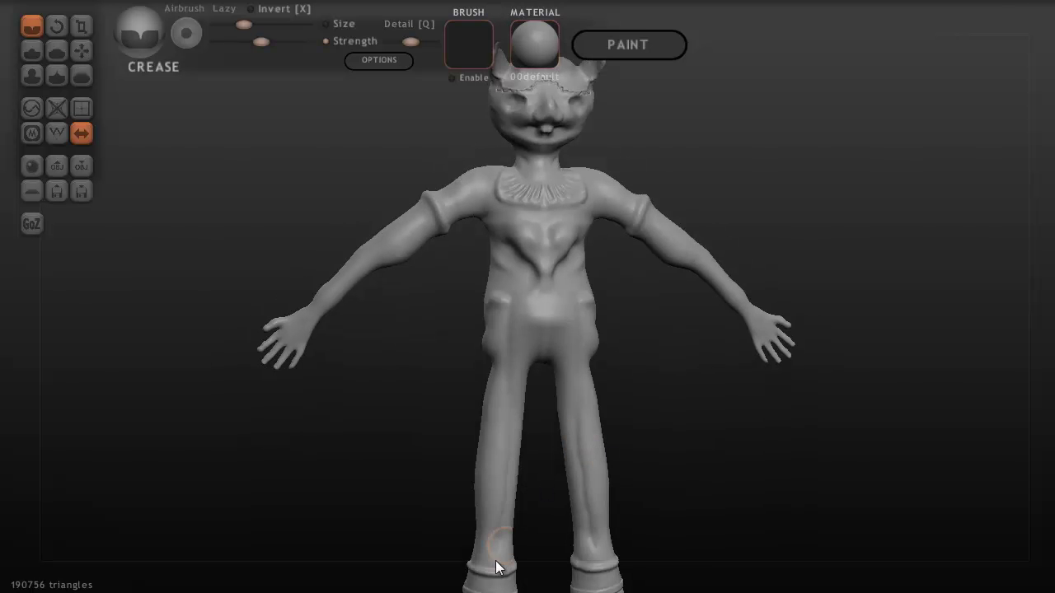
{"action": "key", "text": "ctrl+z"}
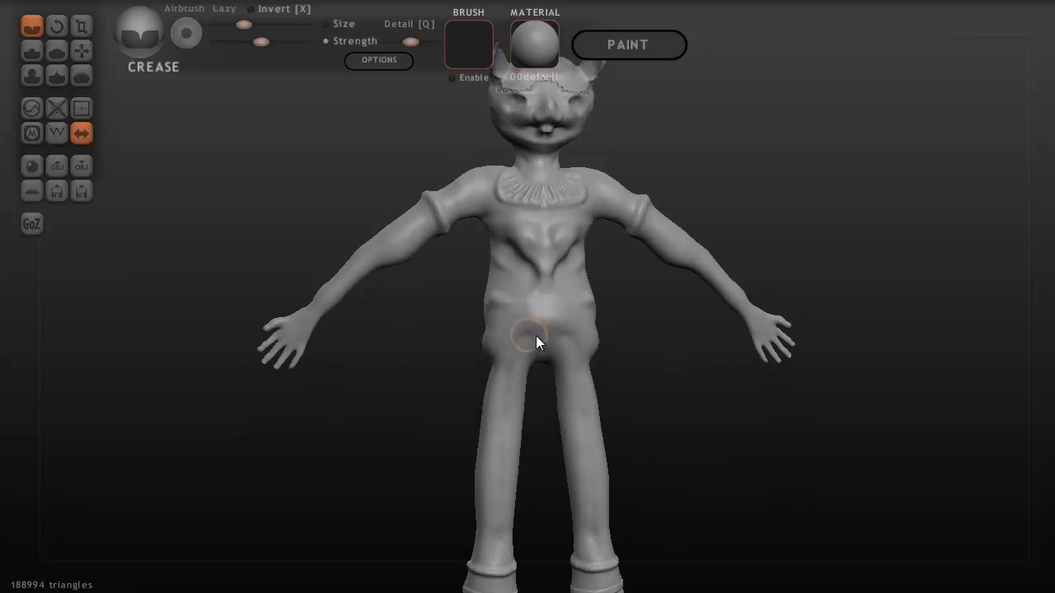
{"action": "mouse_move", "coordinate": [537, 336]}
{"action": "left_mouse_down"}
{"action": "mouse_move", "coordinate": [545, 333]}
{"action": "mouse_move", "coordinate": [581, 397]}
{"action": "mouse_move", "coordinate": [596, 549]}
{"action": "left_mouse_up"}
{"action": "mouse_move", "coordinate": [505, 365]}
{"action": "left_mouse_down"}
{"action": "mouse_move", "coordinate": [543, 322]}
{"action": "mouse_move", "coordinate": [495, 358]}
{"action": "mouse_move", "coordinate": [494, 376]}
{"action": "left_mouse_up"}
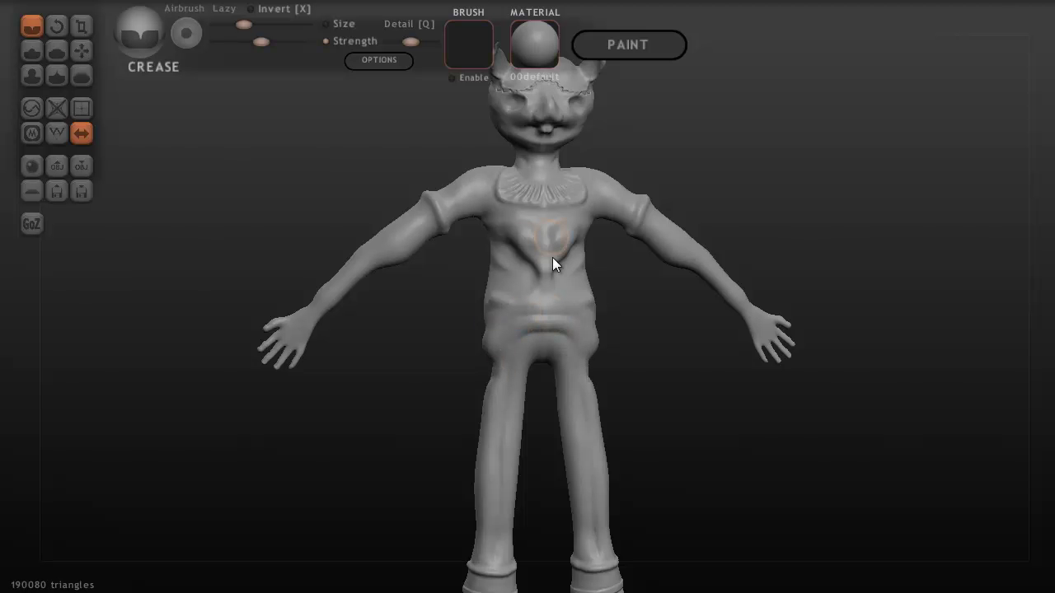
{"action": "left_click_drag", "start_coordinate": [615, 292], "coordinate": [601, 295]}
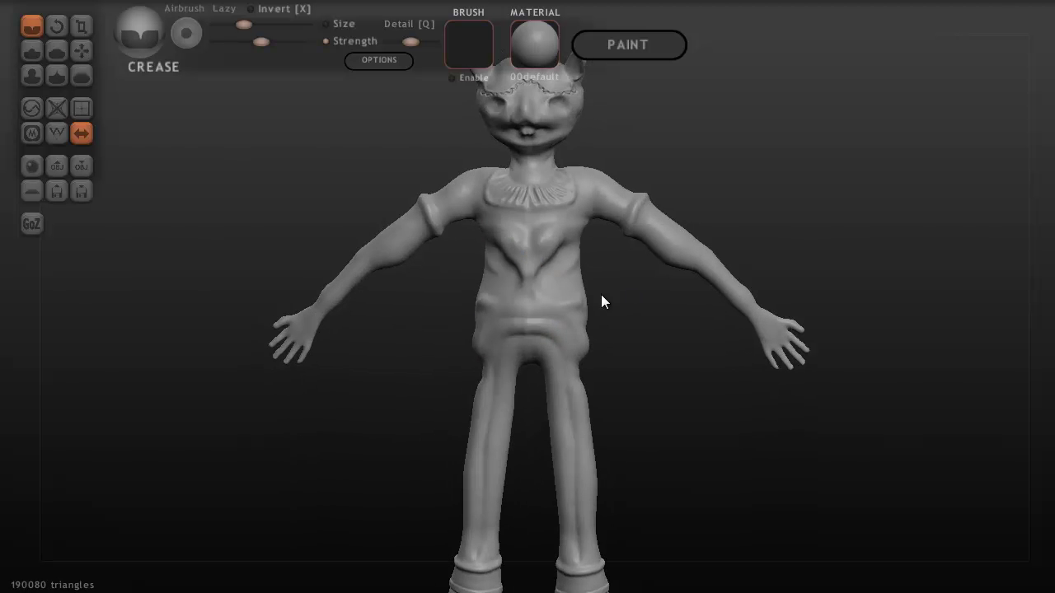
- Crease around the outline of the heart on the chest, from the top notch to the bottom point
{"action": "scroll", "coordinate": [519, 231], "scroll_direction": "up", "scroll_amount": 2}
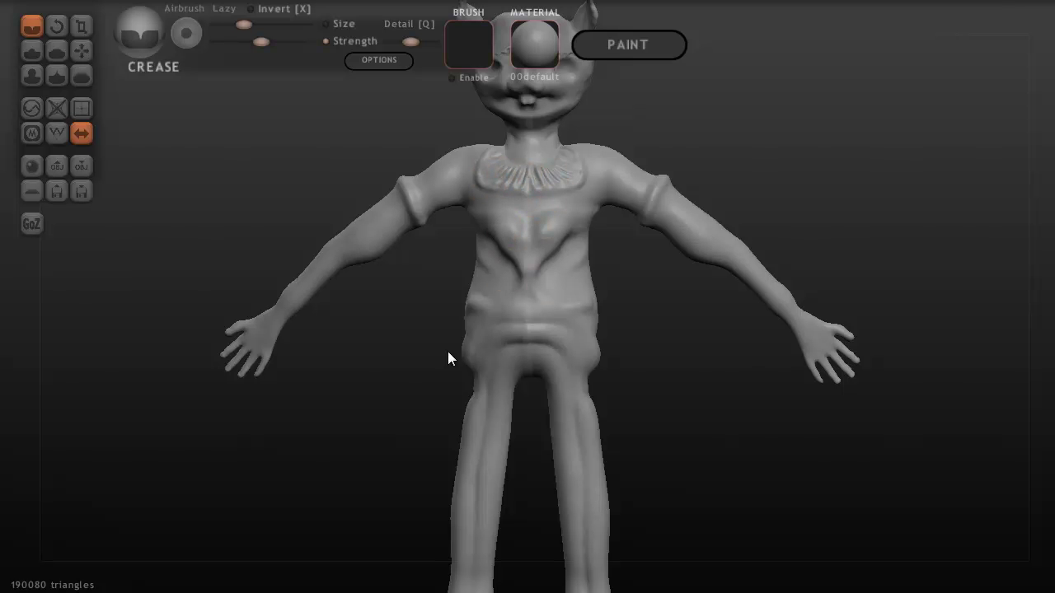
{"action": "scroll", "coordinate": [498, 330], "scroll_direction": "up", "scroll_amount": 4}
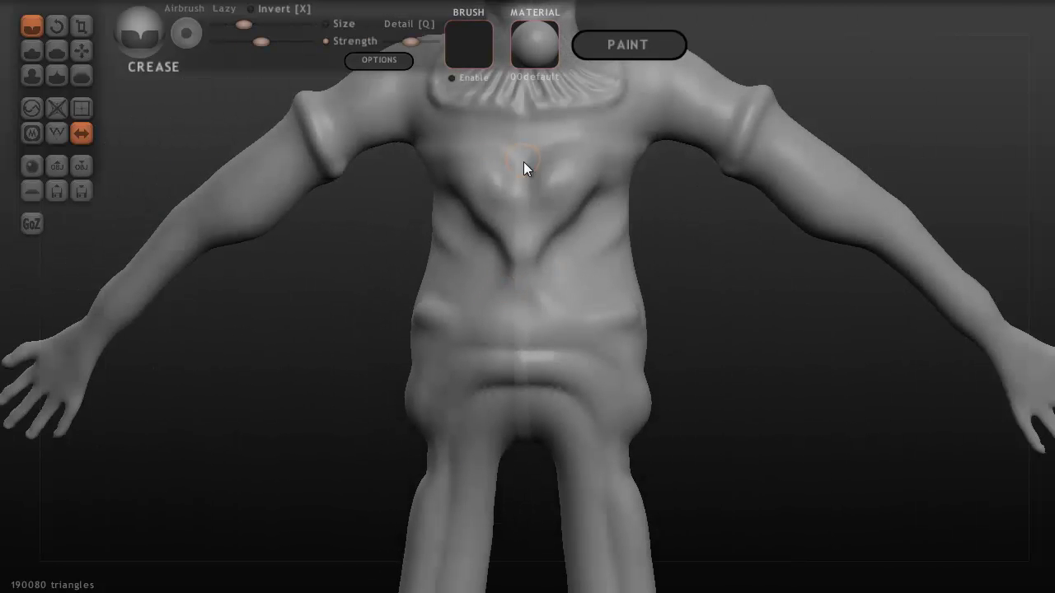
{"action": "mouse_move", "coordinate": [523, 162]}
{"action": "left_mouse_down"}
{"action": "mouse_move", "coordinate": [469, 148]}
{"action": "mouse_move", "coordinate": [448, 176]}
{"action": "mouse_move", "coordinate": [518, 162]}
{"action": "mouse_move", "coordinate": [484, 150]}
{"action": "mouse_move", "coordinate": [444, 179]}
{"action": "mouse_move", "coordinate": [500, 208]}
{"action": "mouse_move", "coordinate": [452, 173]}
{"action": "mouse_move", "coordinate": [461, 217]}
{"action": "mouse_move", "coordinate": [520, 273]}
{"action": "left_mouse_up"}
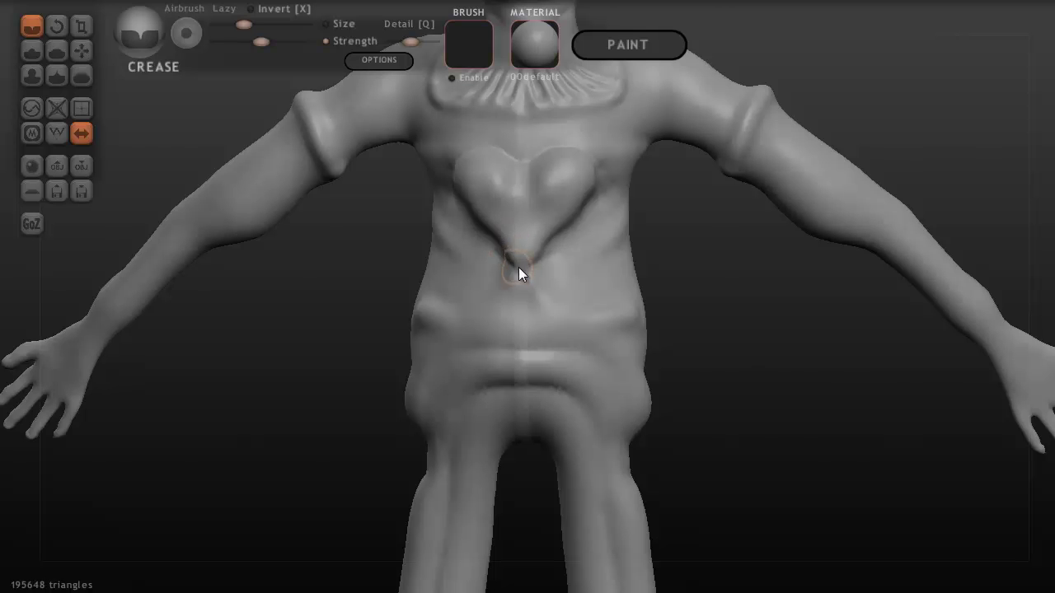
- Reshape the heart's lower sides and bottom point with an enlarged Grab brush
{"action": "left_click", "coordinate": [80, 51]}
{"action": "scroll", "coordinate": [497, 224], "scroll_direction": "up", "scroll_amount": 2}
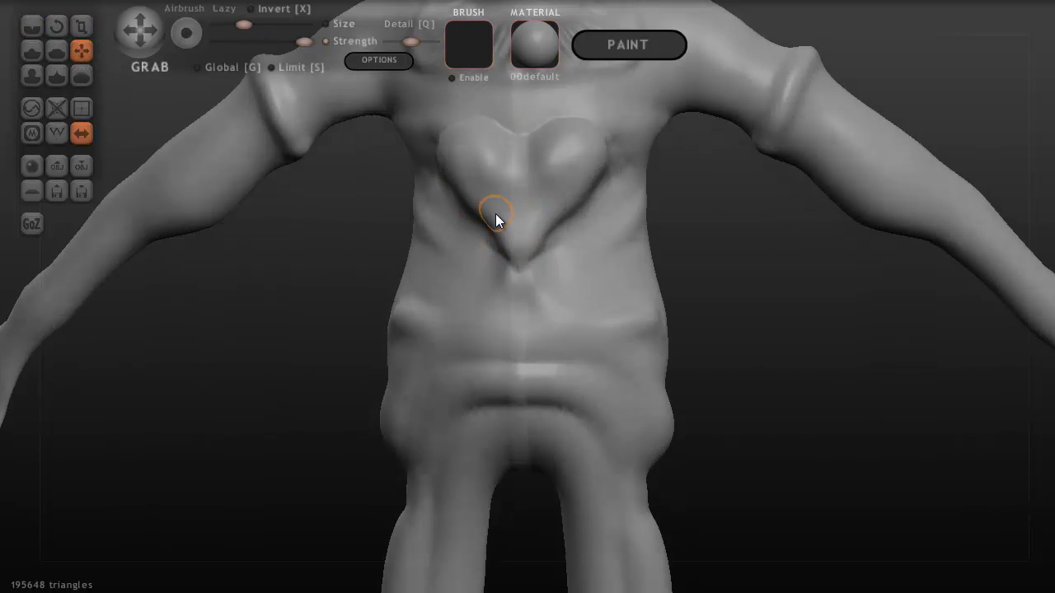
{"action": "scroll", "coordinate": [498, 216], "scroll_direction": "up", "scroll_amount": 2, "text": "shift"}
{"action": "mouse_move", "coordinate": [498, 216]}
{"action": "left_mouse_down"}
{"action": "mouse_move", "coordinate": [488, 219]}
{"action": "mouse_move", "coordinate": [545, 225]}
{"action": "left_mouse_up"}
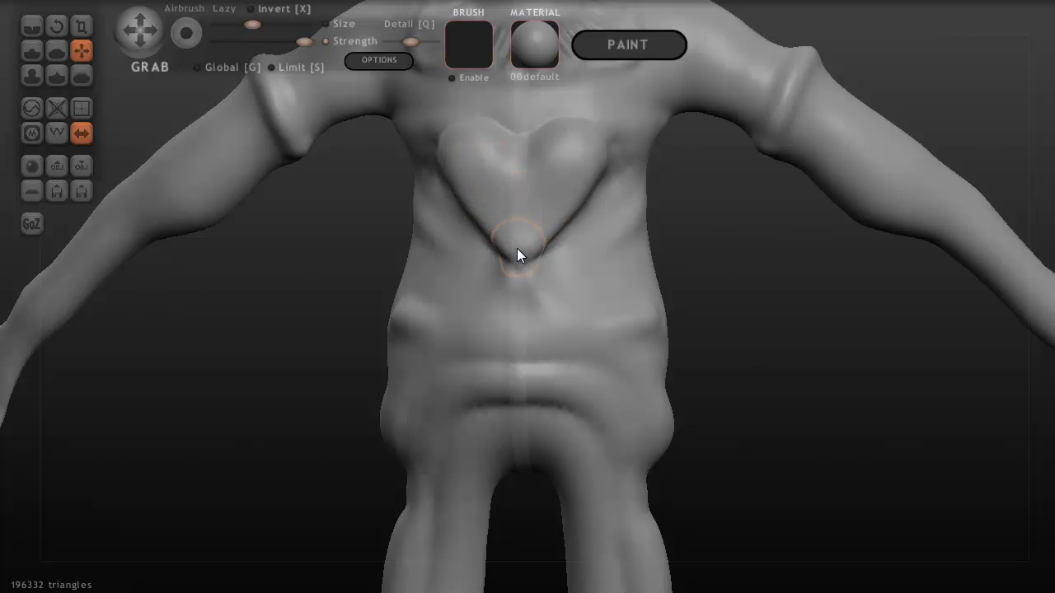
{"action": "mouse_move", "coordinate": [486, 259]}
{"action": "left_mouse_down"}
{"action": "mouse_move", "coordinate": [501, 261]}
{"action": "mouse_move", "coordinate": [483, 259]}
{"action": "mouse_move", "coordinate": [502, 271]}
{"action": "mouse_move", "coordinate": [509, 296]}
{"action": "left_mouse_up"}
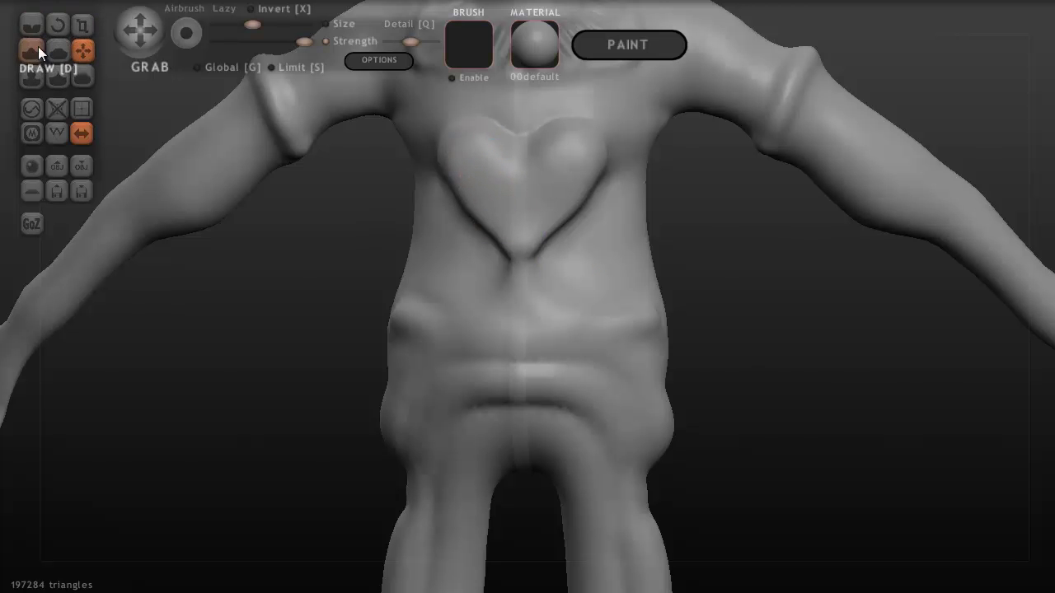
- Crease the heart's bottom point and the lower edges leading up from it
{"action": "left_click", "coordinate": [33, 23]}
{"action": "scroll", "coordinate": [513, 275], "scroll_direction": "up", "scroll_amount": 4}
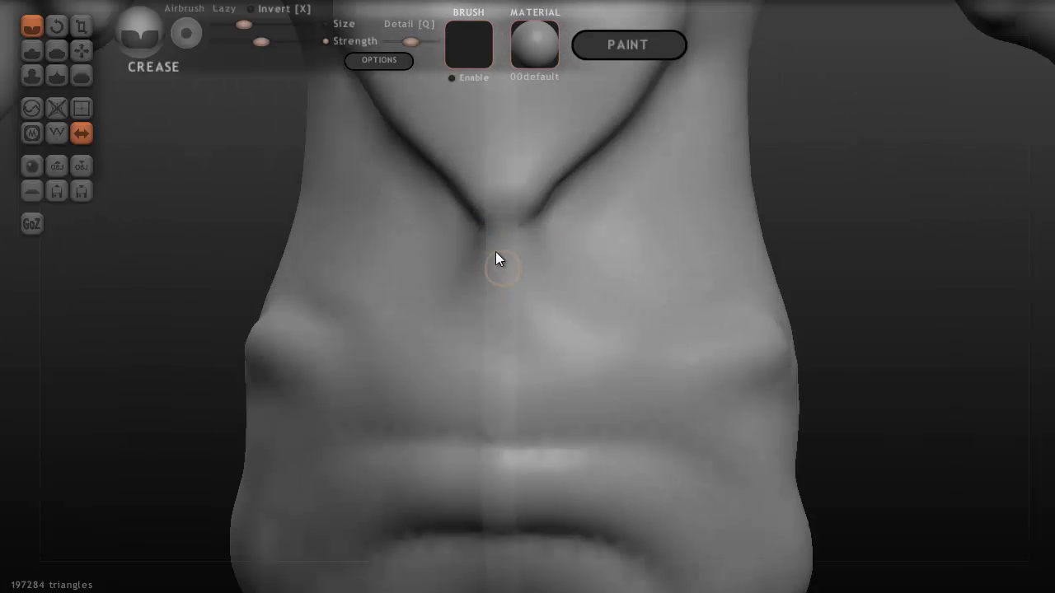
{"action": "left_click_drag", "start_coordinate": [495, 252], "coordinate": [496, 267]}
{"action": "mouse_move", "coordinate": [472, 220]}
{"action": "left_mouse_down"}
{"action": "mouse_move", "coordinate": [493, 242]}
{"action": "mouse_move", "coordinate": [471, 204]}
{"action": "mouse_move", "coordinate": [495, 242]}
{"action": "mouse_move", "coordinate": [451, 187]}
{"action": "mouse_move", "coordinate": [516, 262]}
{"action": "mouse_move", "coordinate": [488, 242]}
{"action": "mouse_move", "coordinate": [428, 156]}
{"action": "left_mouse_up"}
{"action": "scroll", "coordinate": [509, 230], "scroll_direction": "down", "scroll_amount": 1}
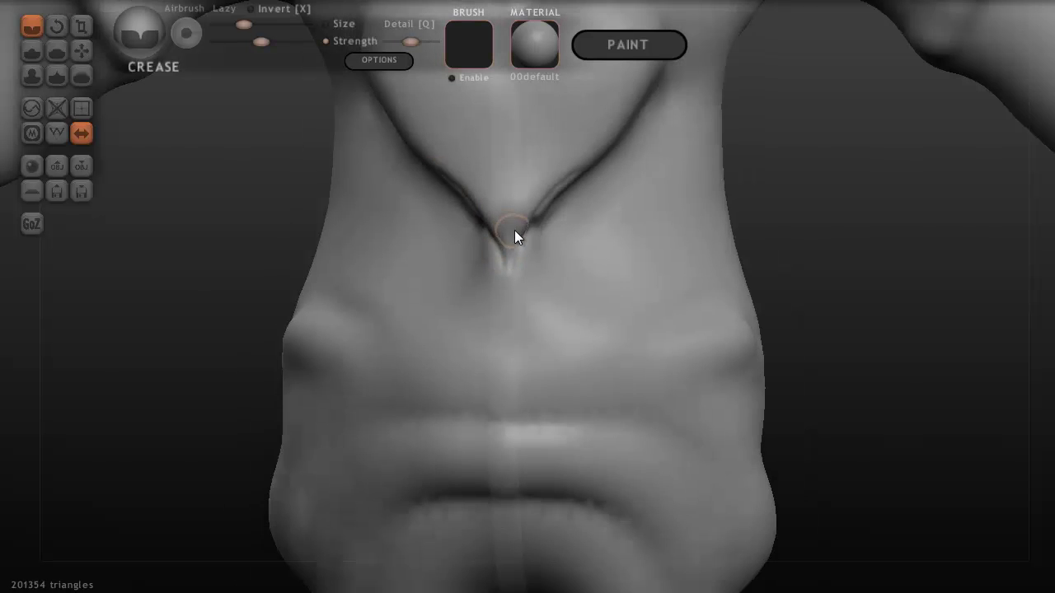
- Crease the heart's upper edge from the central notch outward over the lobes
{"action": "mouse_move", "coordinate": [514, 230]}
{"action": "middle_mouse_down"}
{"action": "mouse_move", "coordinate": [560, 226]}
{"action": "mouse_move", "coordinate": [564, 140]}
{"action": "mouse_move", "coordinate": [616, 414]}
{"action": "middle_mouse_up"}
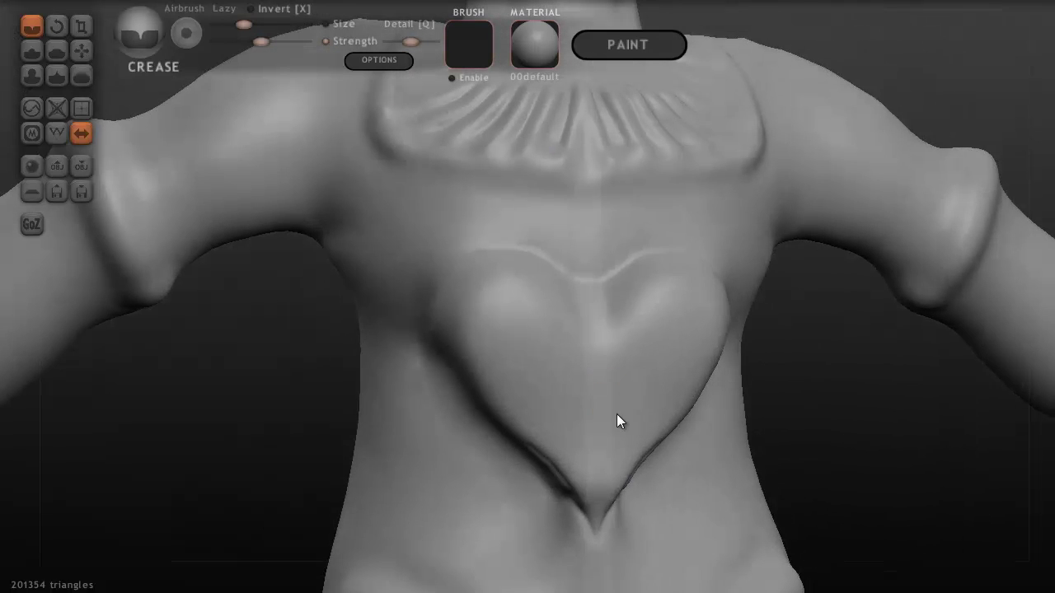
{"action": "right_click_drag", "start_coordinate": [577, 295], "coordinate": [578, 271]}
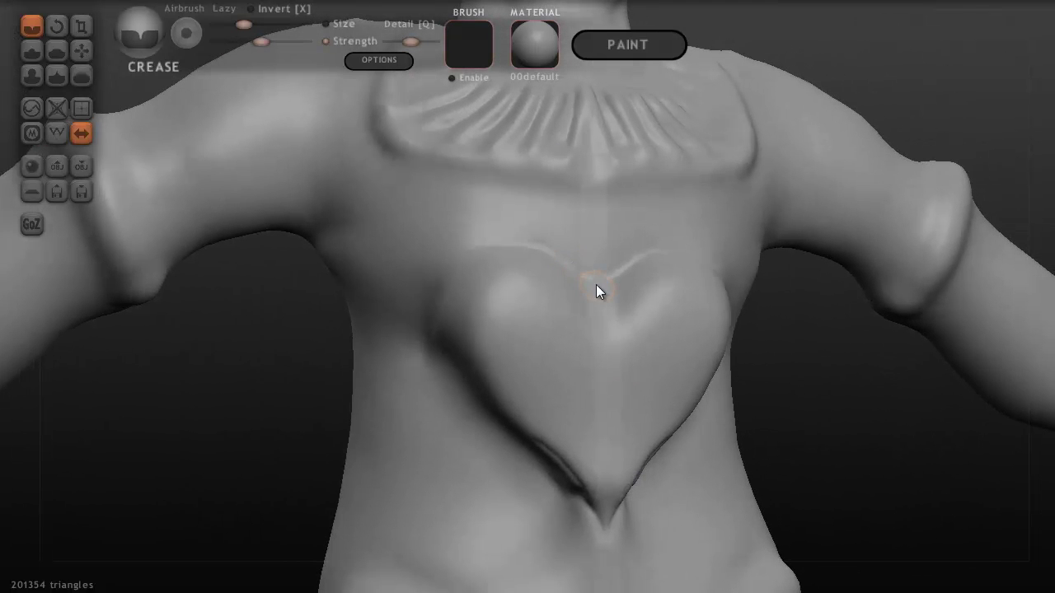
{"action": "left_click_drag", "start_coordinate": [596, 284], "coordinate": [506, 247]}
- Try a shirt fold beside the heart, undo it, and rework the heart's lower edge down to the point
{"action": "scroll", "coordinate": [572, 370], "scroll_direction": "down", "scroll_amount": 5}
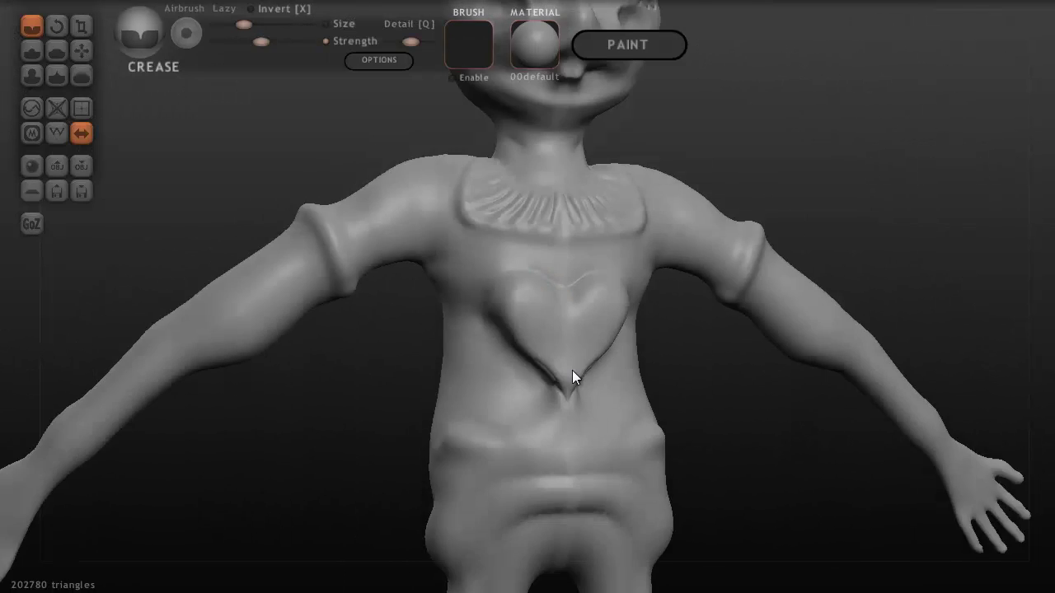
{"action": "scroll", "coordinate": [572, 370], "scroll_direction": "down", "scroll_amount": 3}
{"action": "left_click_drag", "start_coordinate": [488, 297], "coordinate": [520, 389]}
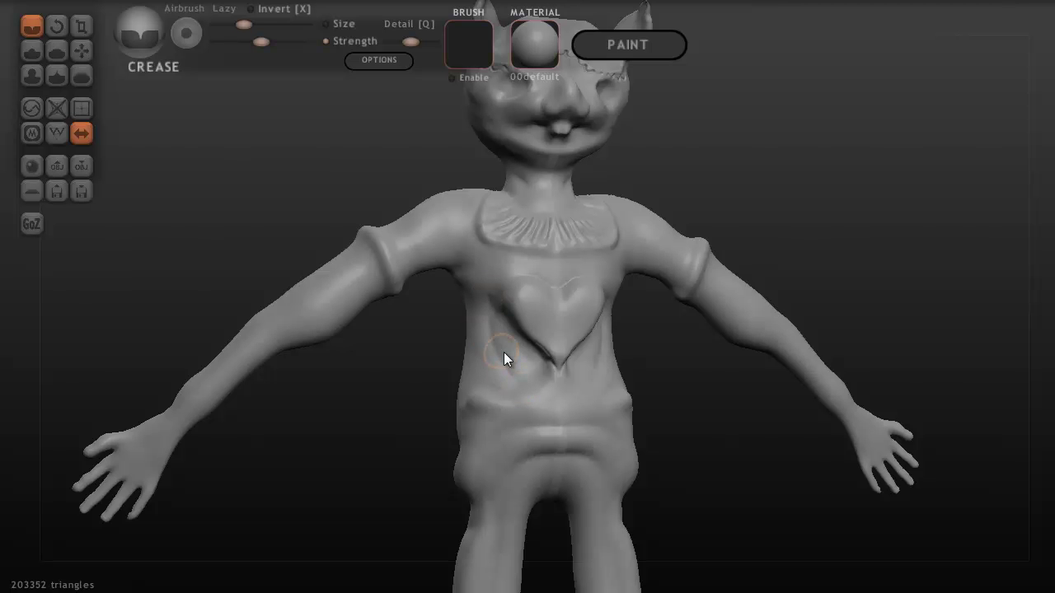
{"action": "key", "text": "ctrl+z"}
{"action": "mouse_move", "coordinate": [484, 330]}
{"action": "left_mouse_down"}
{"action": "mouse_move", "coordinate": [515, 365]}
{"action": "mouse_move", "coordinate": [562, 387]}
{"action": "mouse_move", "coordinate": [554, 361]}
{"action": "left_mouse_up"}
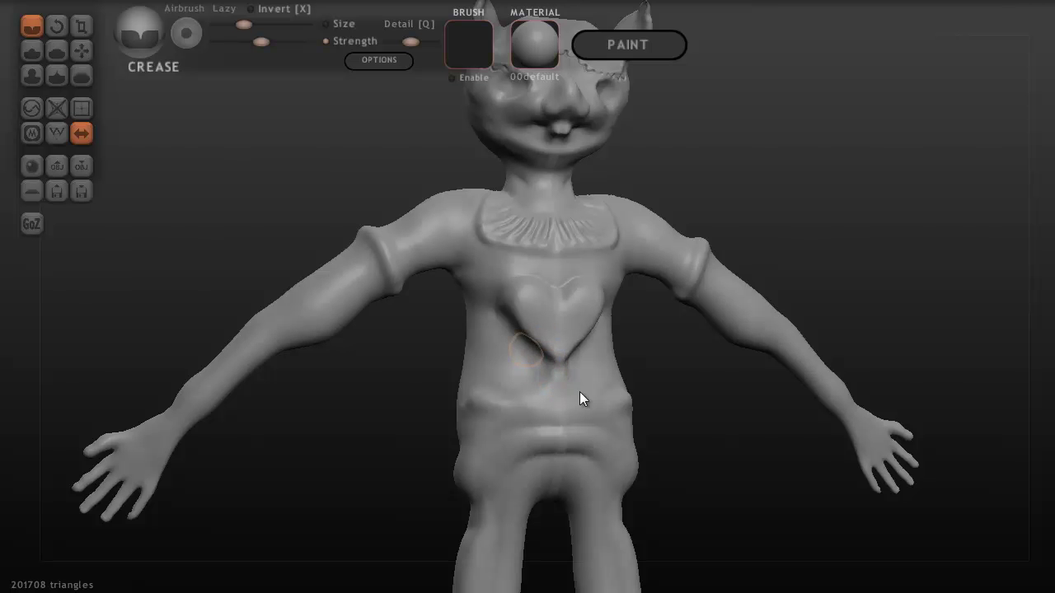
{"action": "right_click_drag", "start_coordinate": [564, 371], "coordinate": [536, 356]}
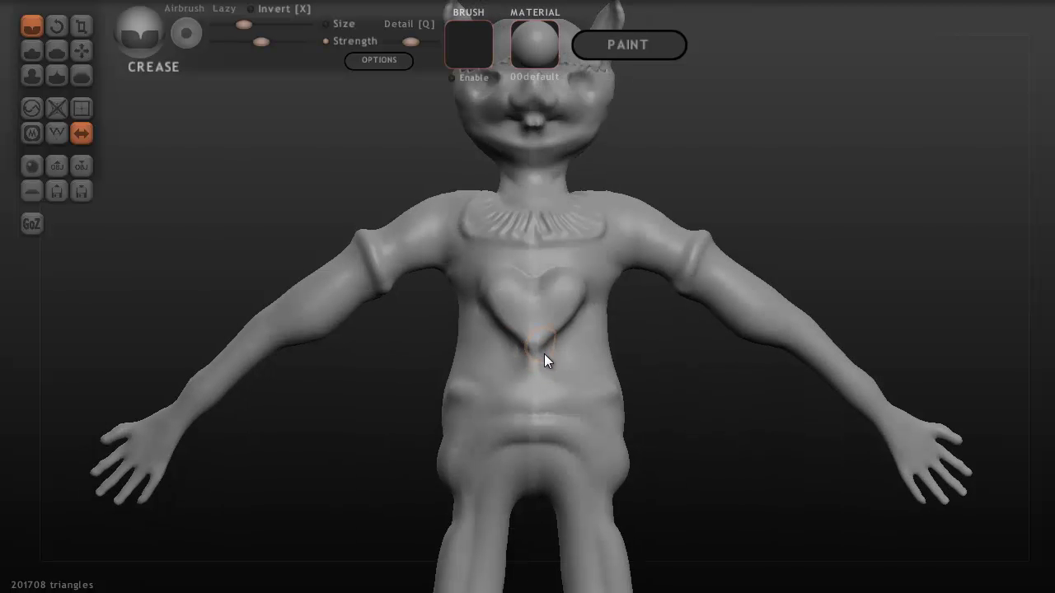
- Try creasing the heart's bottom point with the small brush
{"action": "scroll", "coordinate": [532, 356], "scroll_direction": "up", "scroll_amount": 5}
{"action": "mouse_move", "coordinate": [527, 450]}
{"action": "left_mouse_down"}
{"action": "mouse_move", "coordinate": [531, 460]}
{"action": "mouse_move", "coordinate": [481, 421]}
{"action": "mouse_move", "coordinate": [543, 430]}
{"action": "left_mouse_up"}
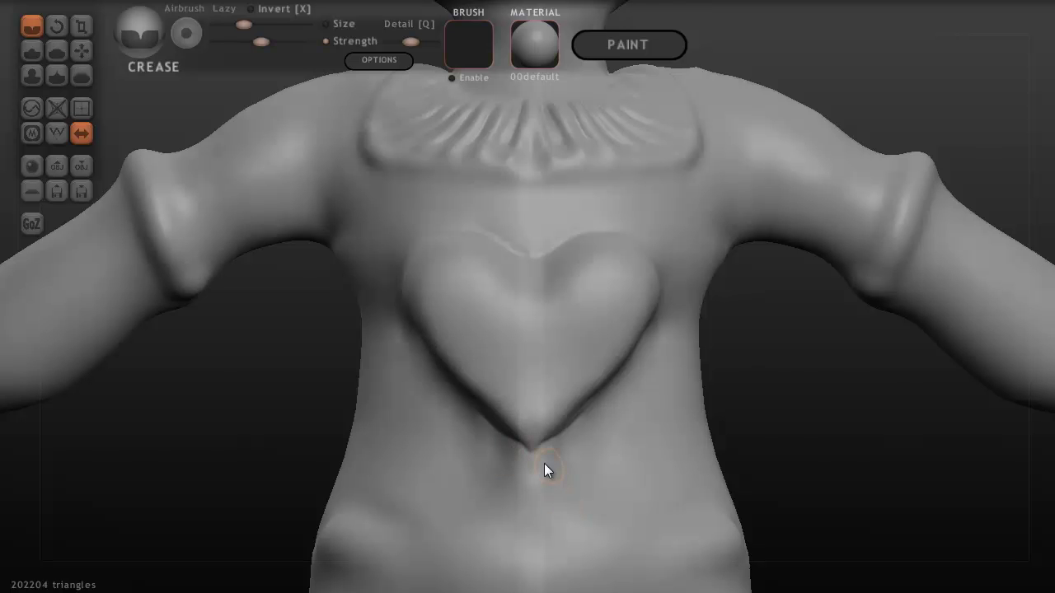
{"action": "key", "text": "ctrl+z"}
- Enlarge the Crease brush and refine the heart's lower edges, undoing the last stray stroke
{"action": "scroll", "coordinate": [522, 456], "scroll_direction": "up", "scroll_amount": 2}
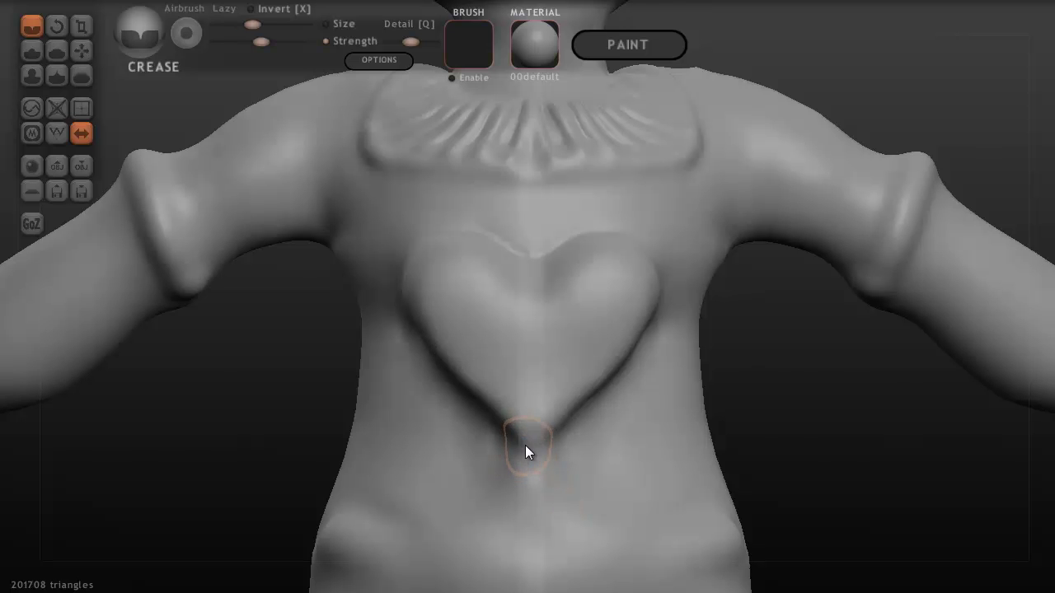
{"action": "scroll", "coordinate": [529, 454], "scroll_direction": "up", "scroll_amount": 2}
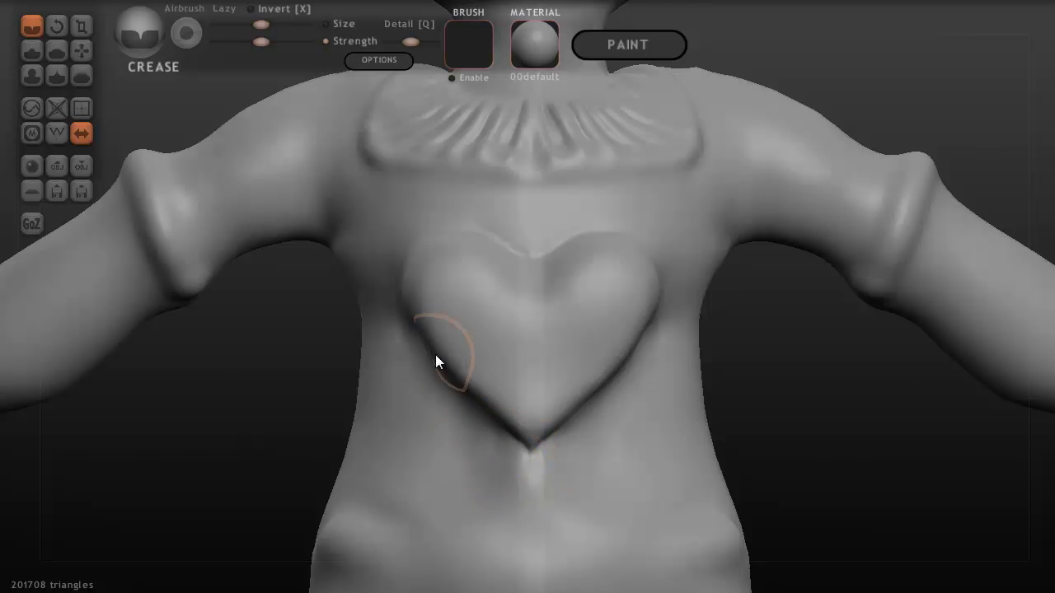
{"action": "mouse_move", "coordinate": [436, 360]}
{"action": "left_mouse_down"}
{"action": "mouse_move", "coordinate": [423, 355]}
{"action": "mouse_move", "coordinate": [497, 436]}
{"action": "left_mouse_up"}
{"action": "mouse_move", "coordinate": [435, 372]}
{"action": "left_mouse_down"}
{"action": "mouse_move", "coordinate": [508, 438]}
{"action": "mouse_move", "coordinate": [452, 377]}
{"action": "mouse_move", "coordinate": [509, 438]}
{"action": "mouse_move", "coordinate": [467, 398]}
{"action": "mouse_move", "coordinate": [500, 431]}
{"action": "mouse_move", "coordinate": [480, 422]}
{"action": "mouse_move", "coordinate": [405, 305]}
{"action": "mouse_move", "coordinate": [487, 355]}
{"action": "left_mouse_up"}
{"action": "key", "text": "ctrl+z"}
{"action": "scroll", "coordinate": [550, 436], "scroll_direction": "up", "scroll_amount": 5}
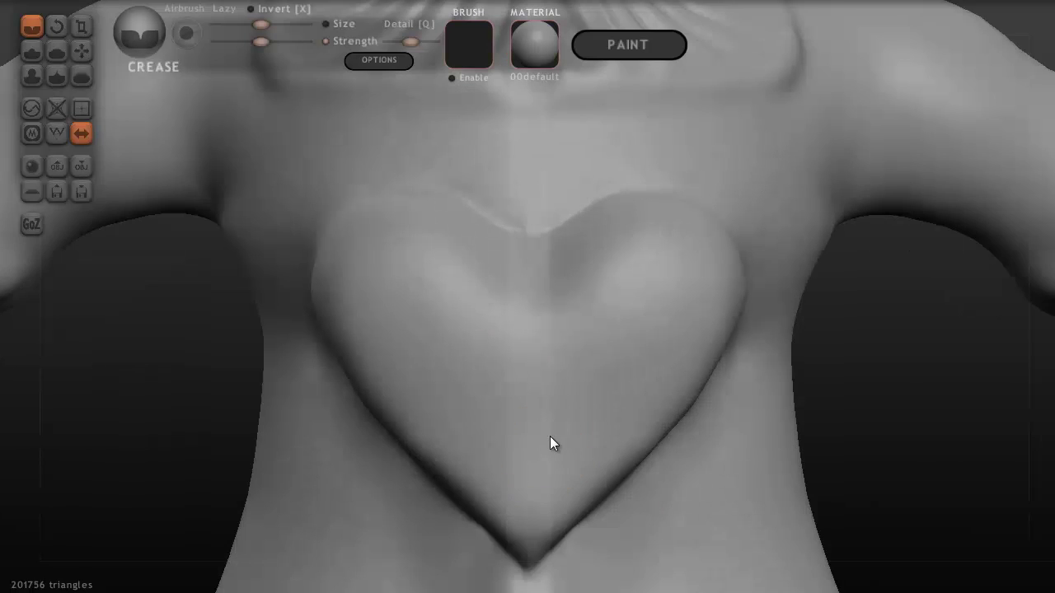
- Sharpen the very tip of the heart and the adjoining lower edge with short Crease strokes
{"action": "middle_click_drag", "start_coordinate": [568, 426], "coordinate": [537, 207]}
{"action": "scroll", "coordinate": [486, 409], "scroll_direction": "up", "scroll_amount": 2}
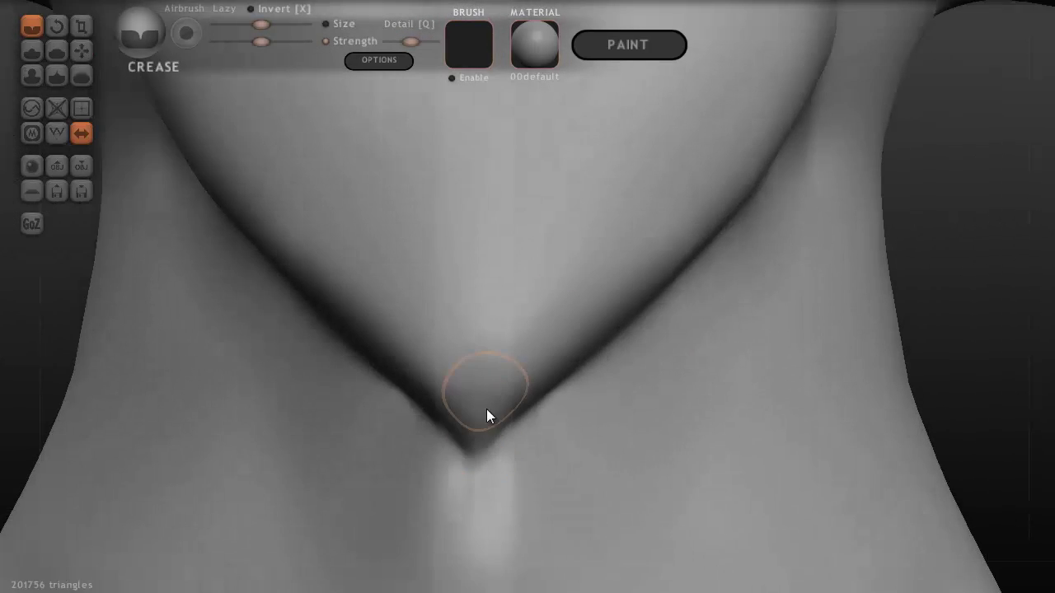
{"action": "scroll", "coordinate": [474, 461], "scroll_direction": "up", "scroll_amount": 1}
{"action": "left_click", "coordinate": [468, 501]}
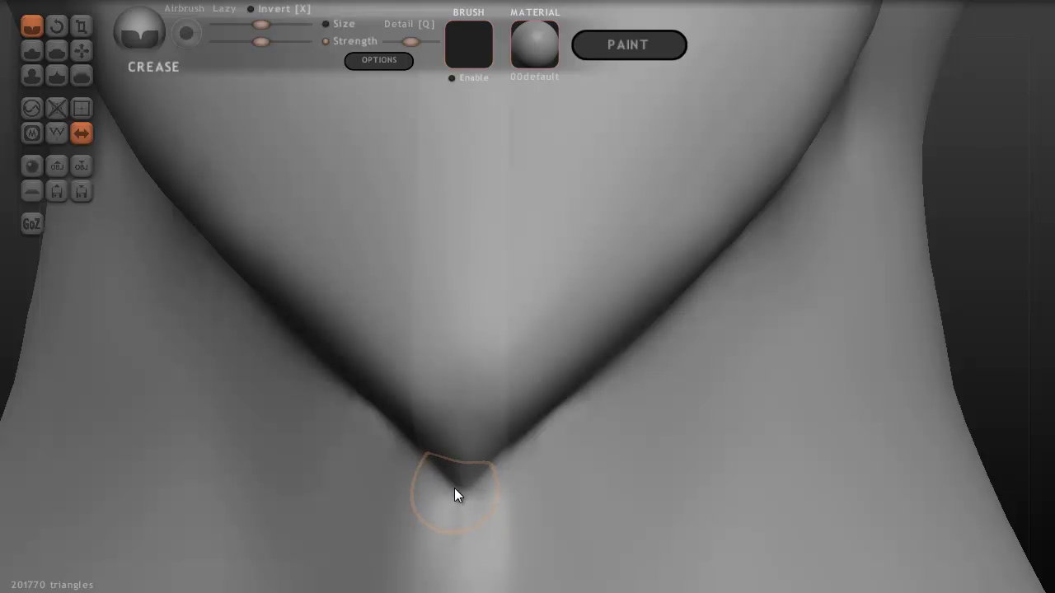
{"action": "mouse_move", "coordinate": [454, 488]}
{"action": "left_mouse_down"}
{"action": "mouse_move", "coordinate": [418, 460]}
{"action": "mouse_move", "coordinate": [416, 441]}
{"action": "left_mouse_up"}
{"action": "scroll", "coordinate": [438, 436], "scroll_direction": "down", "scroll_amount": 2}
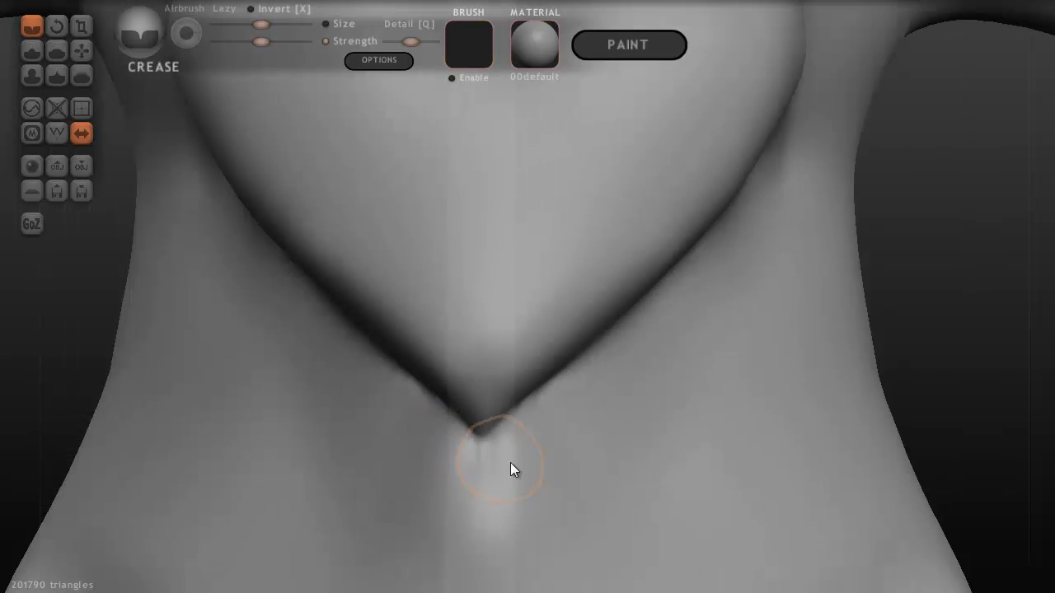
- Crease the shirt's hem across the waist so that its edge stands out above both hips
{"action": "scroll", "coordinate": [418, 416], "scroll_direction": "down", "scroll_amount": 5}
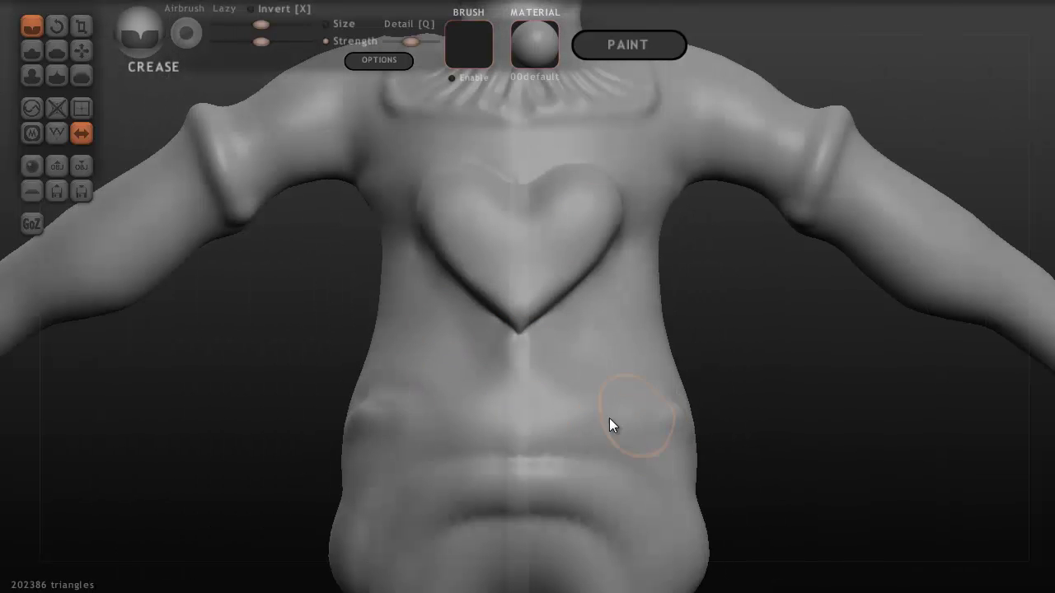
{"action": "mouse_move", "coordinate": [353, 412]}
{"action": "left_mouse_down"}
{"action": "mouse_move", "coordinate": [365, 395]}
{"action": "mouse_move", "coordinate": [503, 434]}
{"action": "mouse_move", "coordinate": [366, 394]}
{"action": "mouse_move", "coordinate": [357, 410]}
{"action": "left_mouse_up"}
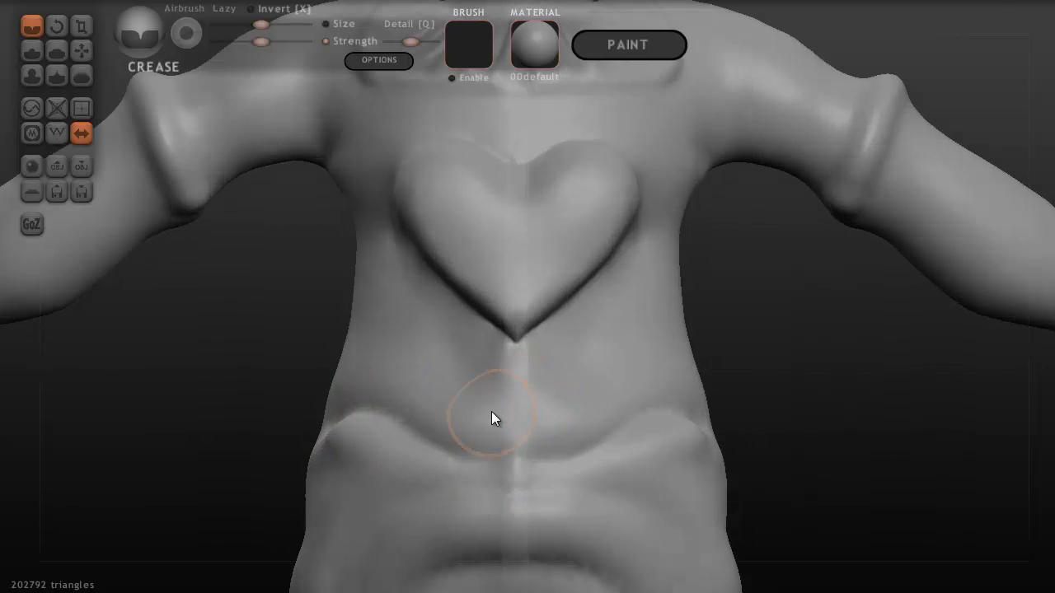
- Crease along the heart's upper edge, from the central notch out over the lobe, to sharpen its outline
{"action": "scroll", "coordinate": [491, 411], "scroll_direction": "up", "scroll_amount": 6}
{"action": "scroll", "coordinate": [485, 245], "scroll_direction": "down", "scroll_amount": 6}
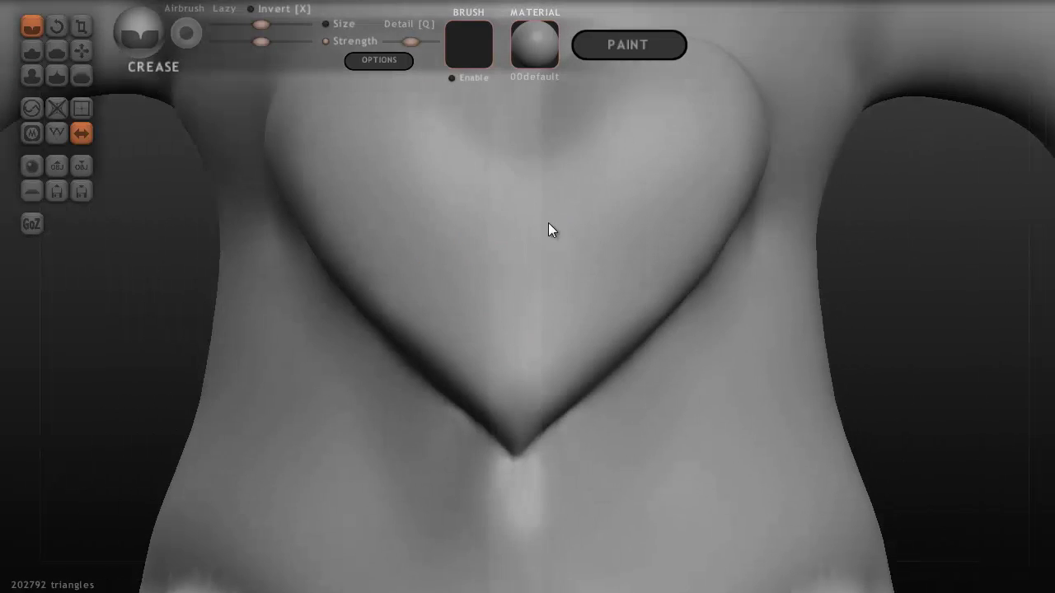
{"action": "left_click_drag", "start_coordinate": [528, 268], "coordinate": [535, 270]}
{"action": "left_click_drag", "start_coordinate": [526, 261], "coordinate": [430, 198]}
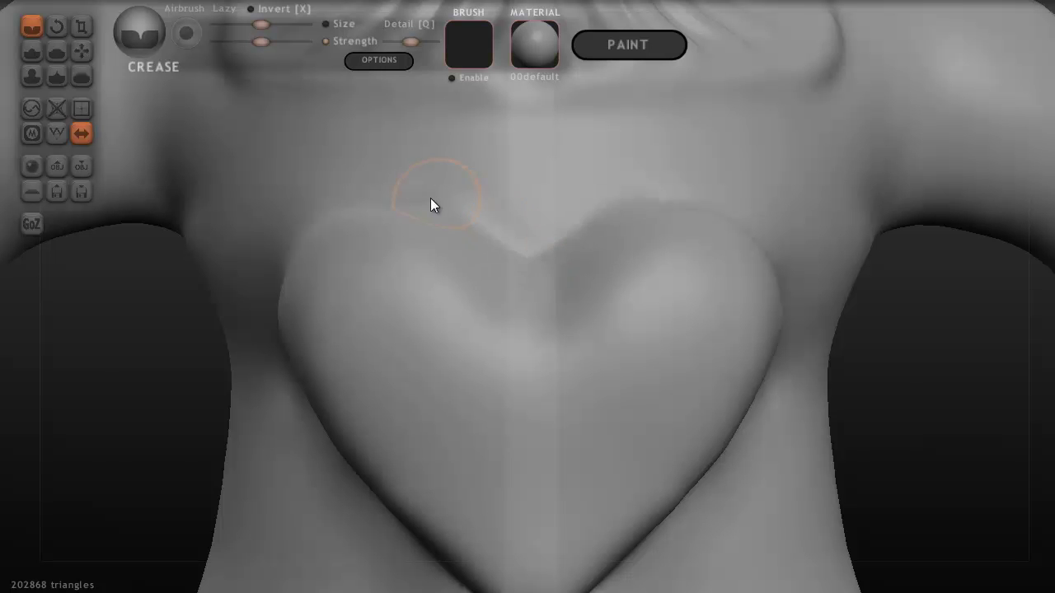
{"action": "mouse_move", "coordinate": [531, 262]}
{"action": "left_mouse_down"}
{"action": "mouse_move", "coordinate": [441, 209]}
{"action": "mouse_move", "coordinate": [391, 205]}
{"action": "left_mouse_up"}
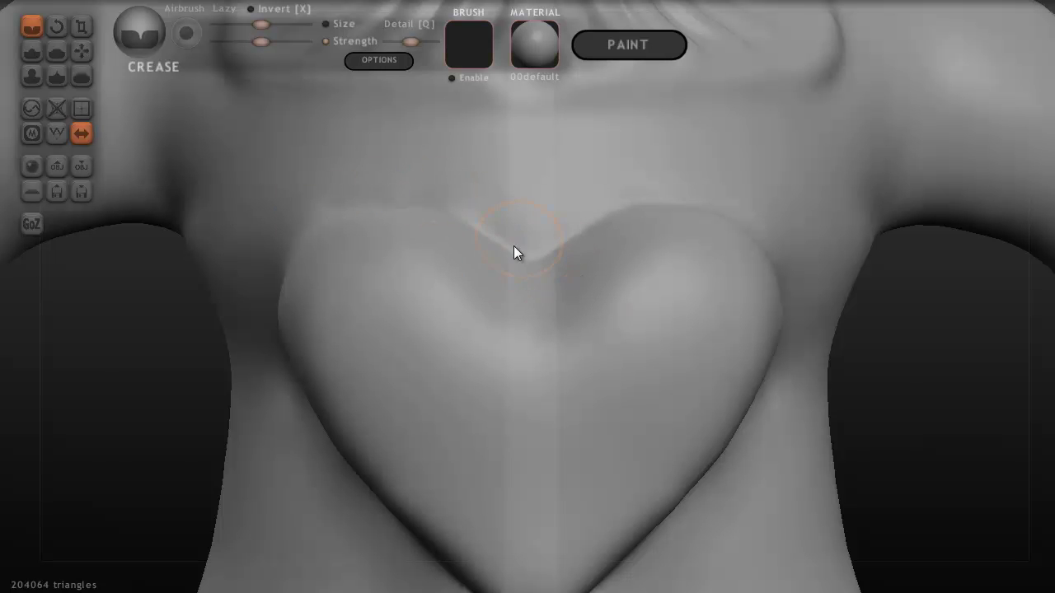
{"action": "left_click_drag", "start_coordinate": [534, 267], "coordinate": [530, 276]}
- Crease the collar's lower edge into a crisp downward curve, with a small tab under its centre, and sharpen the edges with Pinch
{"action": "scroll", "coordinate": [535, 222], "scroll_direction": "down", "scroll_amount": 5}
{"action": "scroll", "coordinate": [291, 236], "scroll_direction": "down", "scroll_amount": 5}
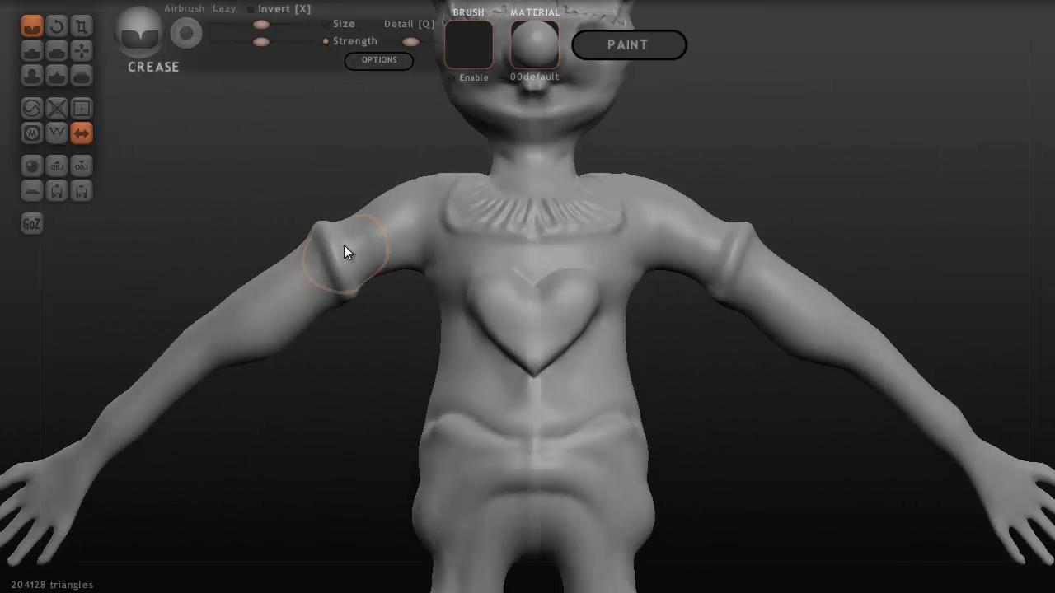
{"action": "scroll", "coordinate": [546, 260], "scroll_direction": "up", "scroll_amount": 3}
{"action": "scroll", "coordinate": [502, 206], "scroll_direction": "up", "scroll_amount": 6}
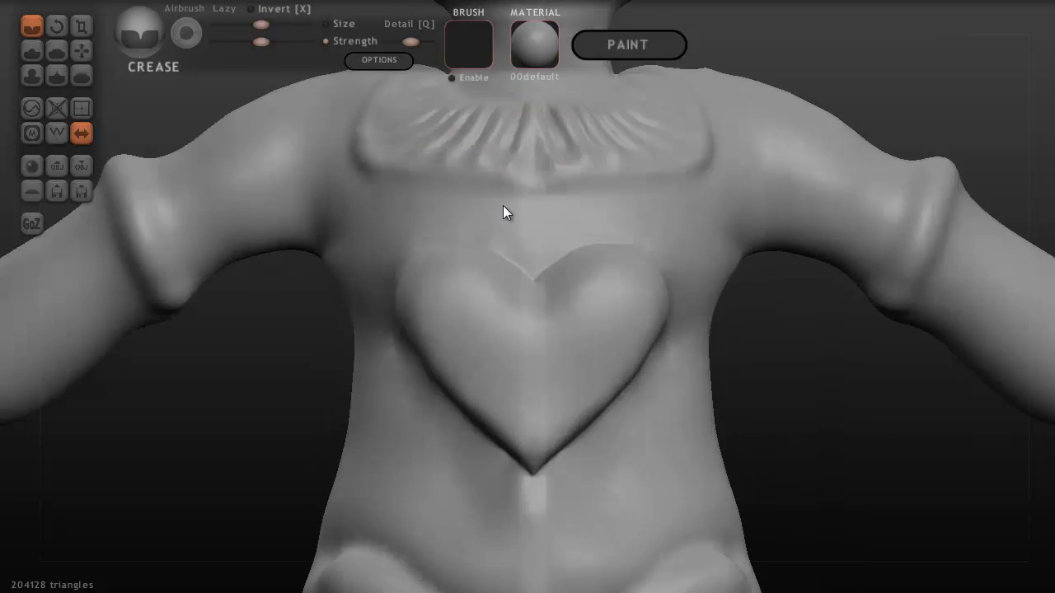
{"action": "scroll", "coordinate": [620, 437], "scroll_direction": "down", "scroll_amount": 3}
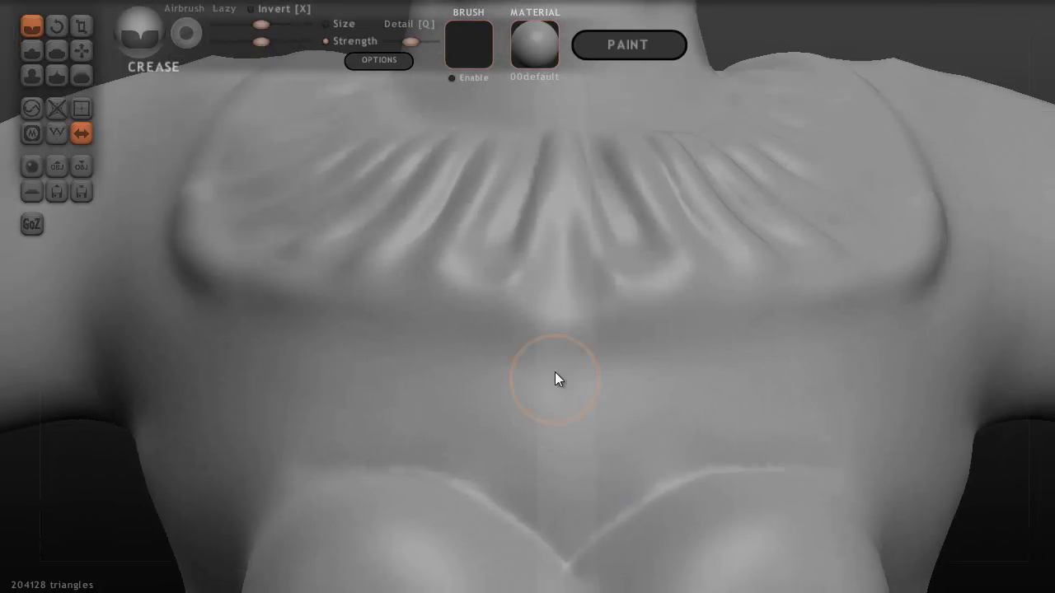
{"action": "mouse_move", "coordinate": [555, 376]}
{"action": "left_mouse_down"}
{"action": "mouse_move", "coordinate": [258, 330]}
{"action": "mouse_move", "coordinate": [344, 354]}
{"action": "mouse_move", "coordinate": [452, 365]}
{"action": "mouse_move", "coordinate": [305, 341]}
{"action": "mouse_move", "coordinate": [500, 365]}
{"action": "mouse_move", "coordinate": [514, 430]}
{"action": "mouse_move", "coordinate": [566, 431]}
{"action": "mouse_move", "coordinate": [506, 418]}
{"action": "mouse_move", "coordinate": [226, 308]}
{"action": "mouse_move", "coordinate": [197, 275]}
{"action": "mouse_move", "coordinate": [306, 333]}
{"action": "mouse_move", "coordinate": [198, 287]}
{"action": "mouse_move", "coordinate": [242, 309]}
{"action": "mouse_move", "coordinate": [205, 292]}
{"action": "mouse_move", "coordinate": [325, 328]}
{"action": "mouse_move", "coordinate": [184, 284]}
{"action": "mouse_move", "coordinate": [321, 344]}
{"action": "mouse_move", "coordinate": [507, 365]}
{"action": "left_mouse_up"}
{"action": "left_click", "coordinate": [53, 81]}
{"action": "left_click_drag", "start_coordinate": [544, 446], "coordinate": [558, 442]}
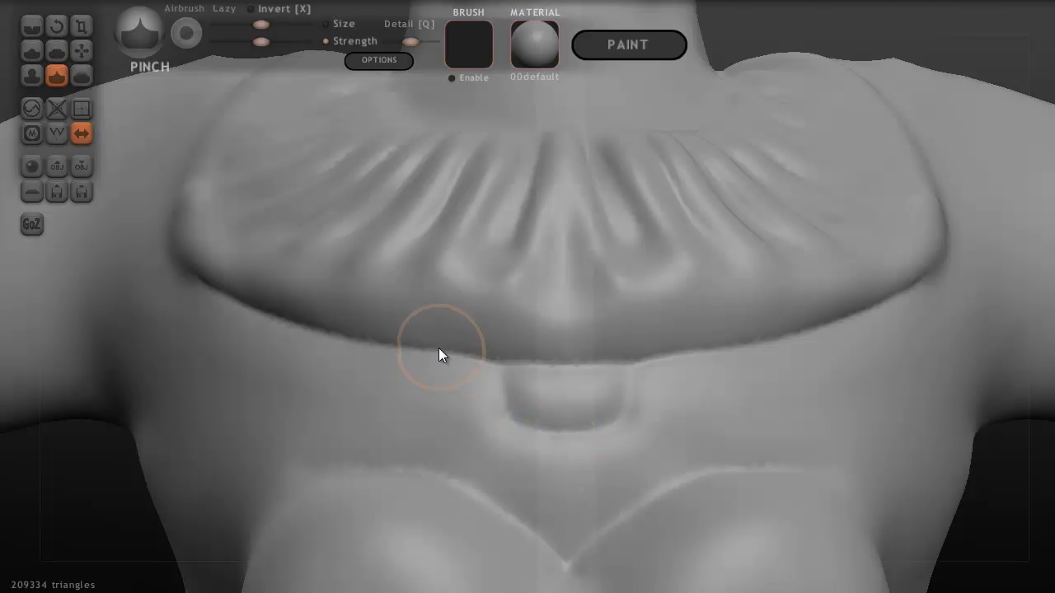
- Enlarge the Grab brush and nudge the collar edge and the small tab's lower edge into shape, undoing a stray stroke
{"action": "left_click", "coordinate": [81, 51]}
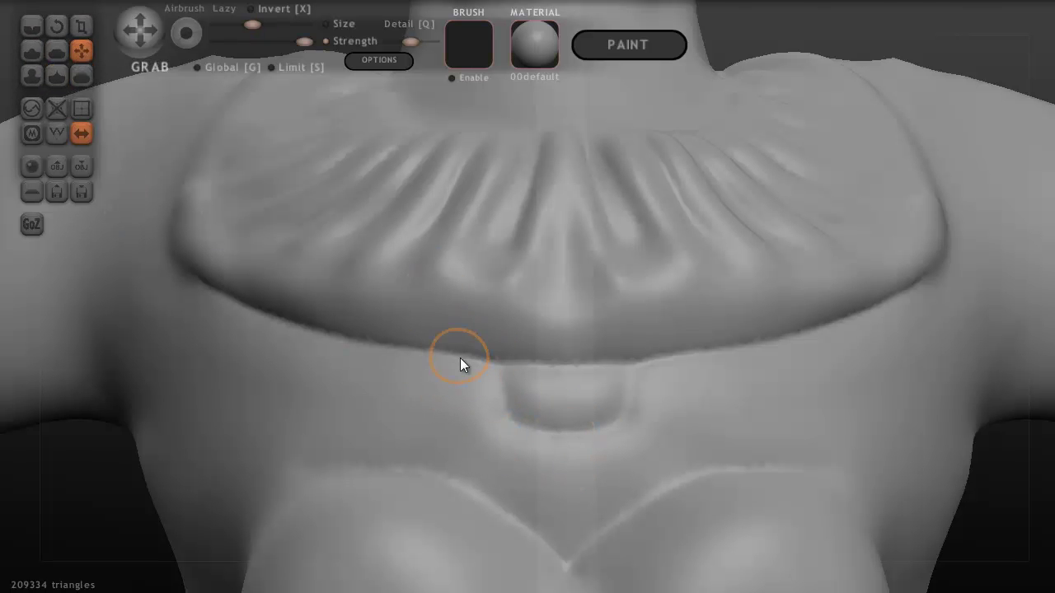
{"action": "scroll", "coordinate": [458, 357], "scroll_direction": "up", "scroll_amount": 2, "text": "shift"}
{"action": "left_click_drag", "start_coordinate": [455, 347], "coordinate": [455, 348]}
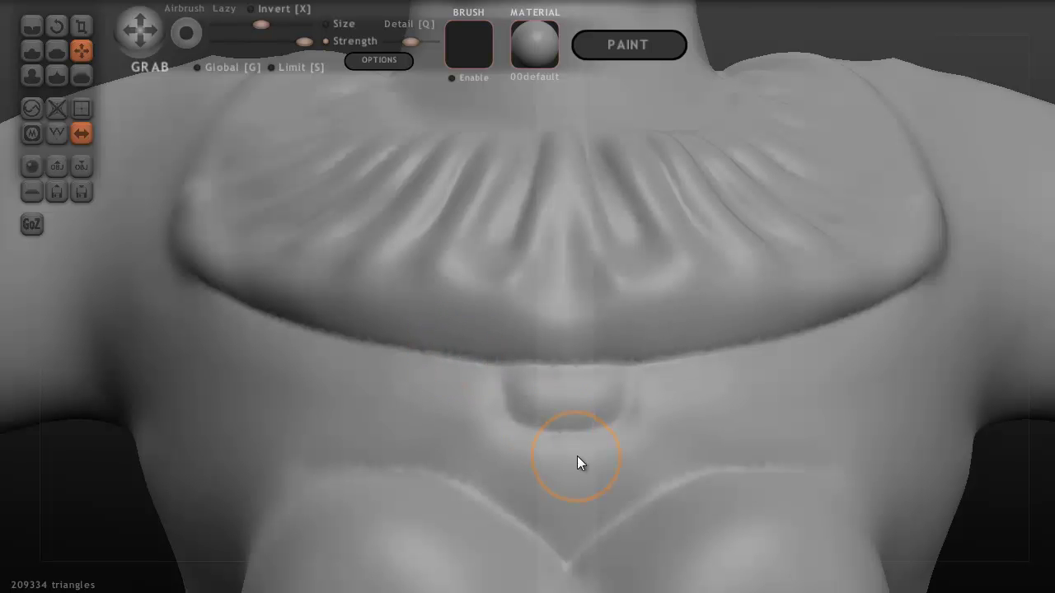
{"action": "left_click_drag", "start_coordinate": [569, 448], "coordinate": [568, 433]}
{"action": "key", "text": "ctrl+z"}
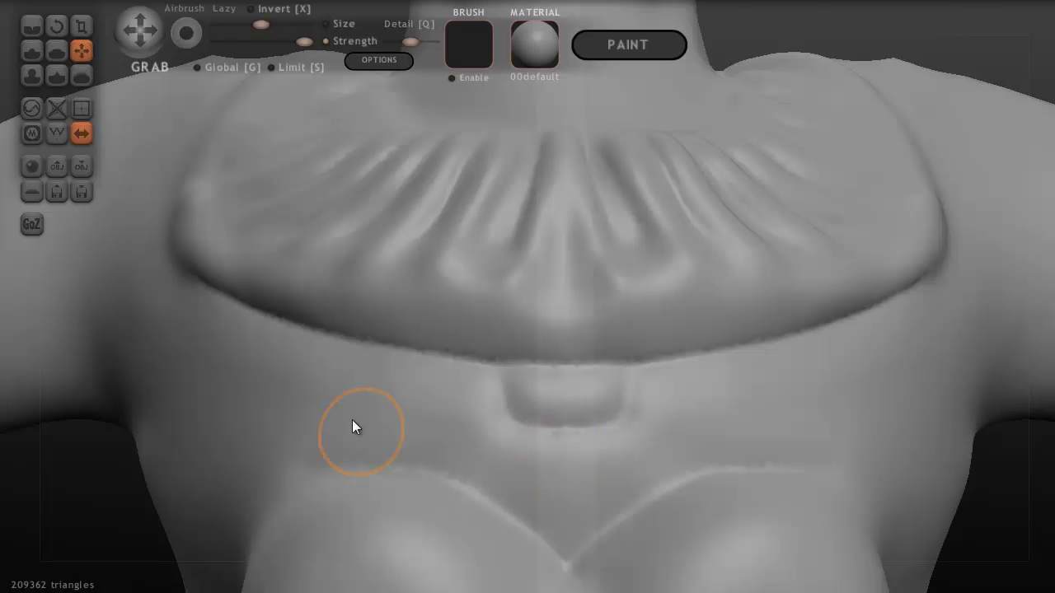
- Return to the Crease brush and deepen the heart's upper outer contour and its side in three-quarter view
{"action": "right_click_drag", "start_coordinate": [413, 418], "coordinate": [491, 421]}
{"action": "scroll", "coordinate": [513, 463], "scroll_direction": "down", "scroll_amount": 3}
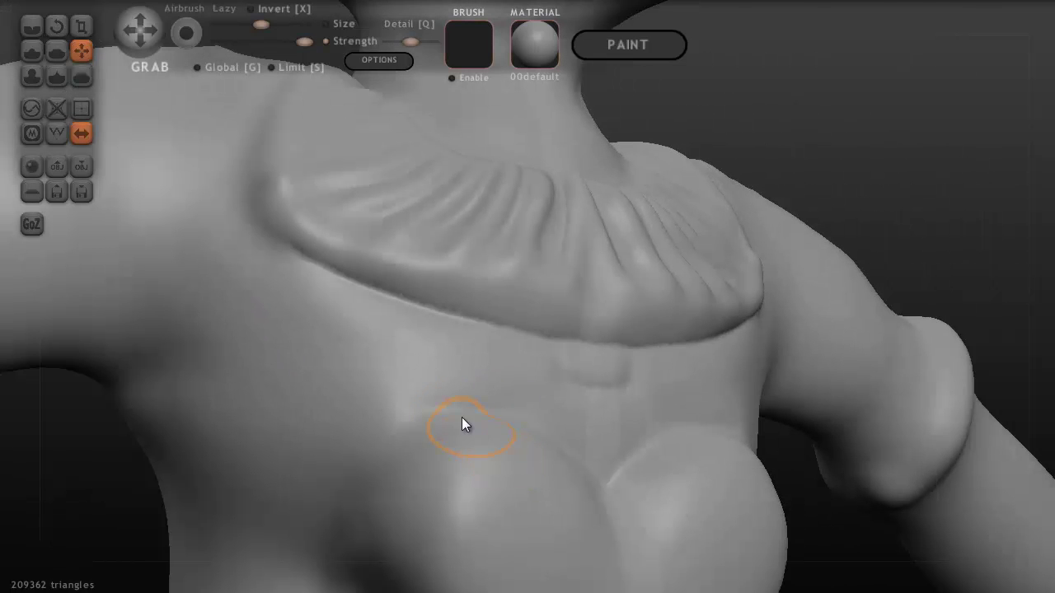
{"action": "left_click", "coordinate": [30, 50]}
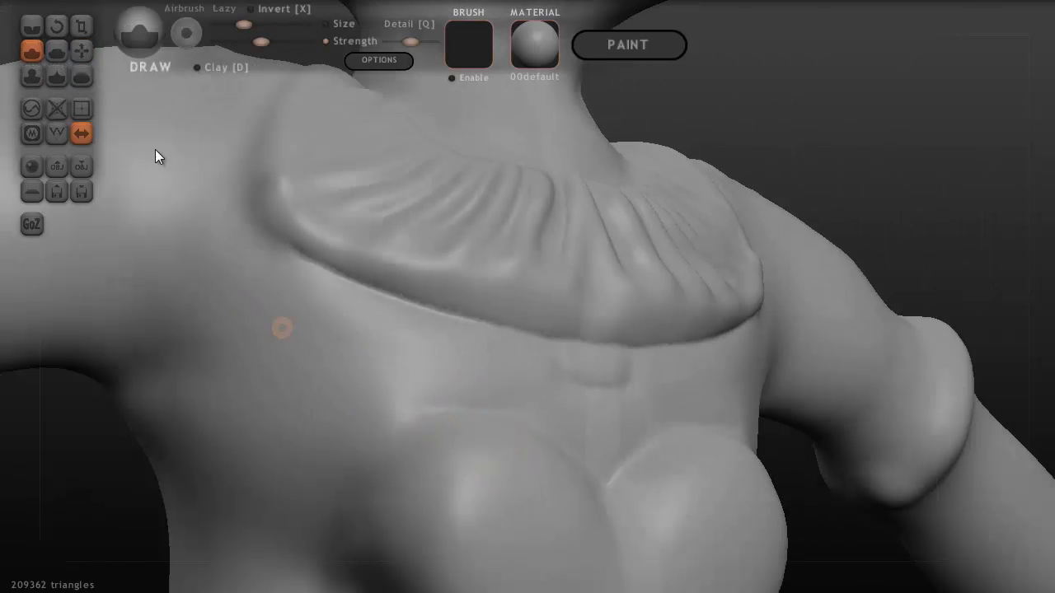
{"action": "left_click", "coordinate": [25, 25]}
{"action": "mouse_move", "coordinate": [442, 452]}
{"action": "right_mouse_down"}
{"action": "mouse_move", "coordinate": [558, 408]}
{"action": "mouse_move", "coordinate": [609, 316]}
{"action": "mouse_move", "coordinate": [498, 401]}
{"action": "right_mouse_up"}
{"action": "mouse_move", "coordinate": [510, 384]}
{"action": "left_mouse_down"}
{"action": "mouse_move", "coordinate": [453, 499]}
{"action": "mouse_move", "coordinate": [457, 540]}
{"action": "left_mouse_up"}
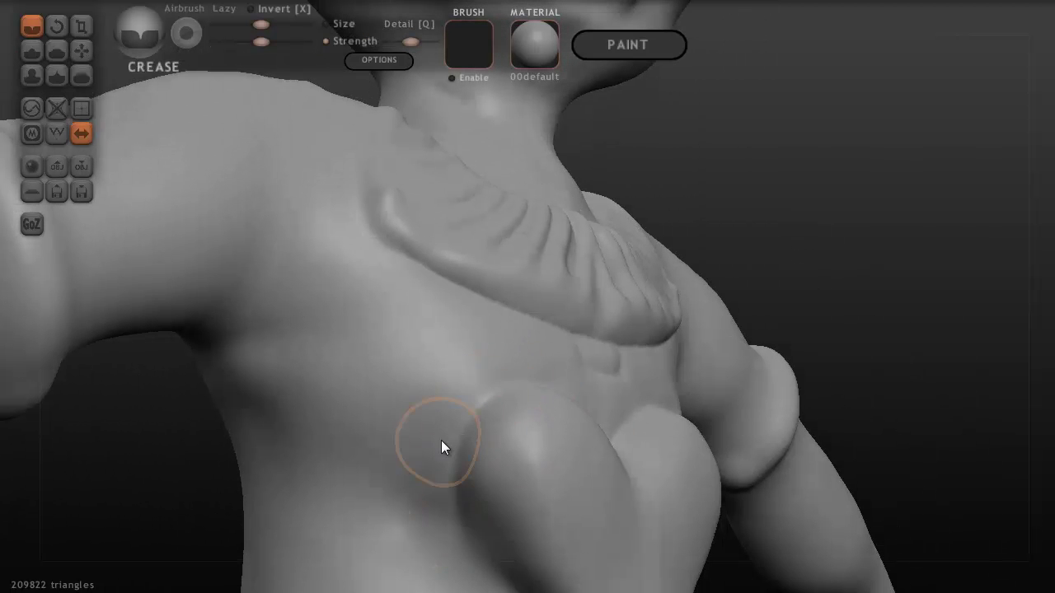
{"action": "mouse_move", "coordinate": [441, 440]}
{"action": "left_mouse_down"}
{"action": "mouse_move", "coordinate": [458, 528]}
{"action": "mouse_move", "coordinate": [502, 590]}
{"action": "left_mouse_up"}
- Crease the heart's lower side edge down to the point to separate it more clearly from the shirt
{"action": "scroll", "coordinate": [556, 519], "scroll_direction": "down", "scroll_amount": 3}
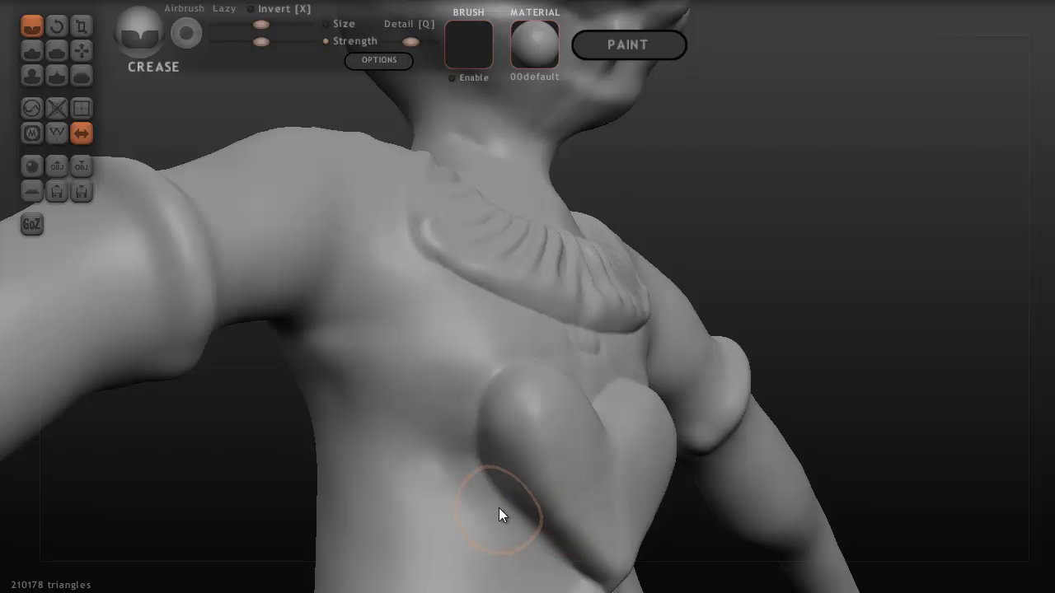
{"action": "left_click_drag", "start_coordinate": [498, 508], "coordinate": [601, 587]}
{"action": "left_click_drag", "start_coordinate": [513, 515], "coordinate": [588, 586]}
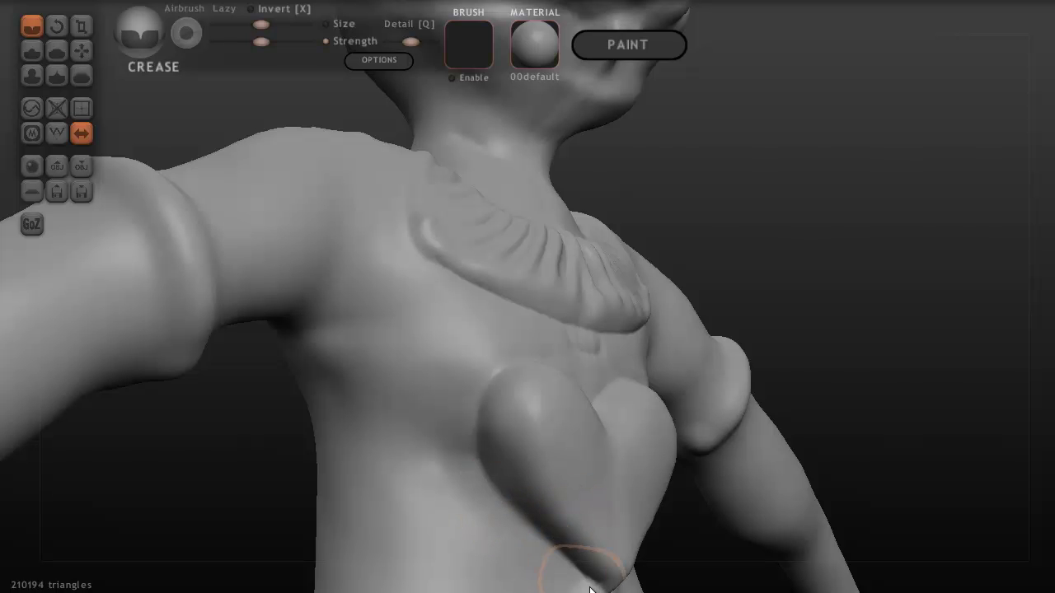
{"action": "right_click_drag", "start_coordinate": [589, 587], "coordinate": [602, 584]}
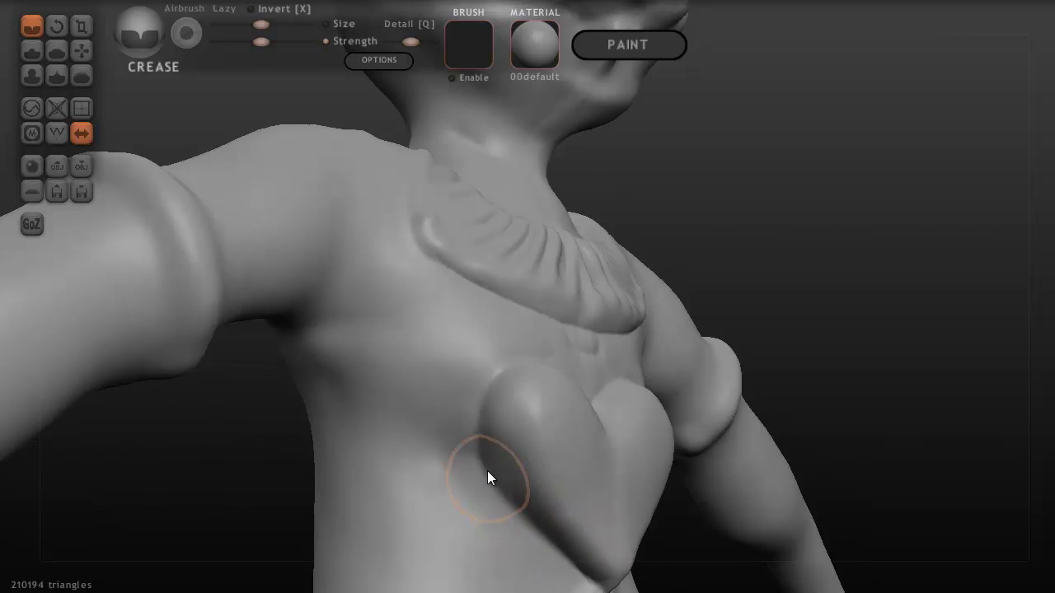
{"action": "left_click_drag", "start_coordinate": [488, 478], "coordinate": [506, 506]}
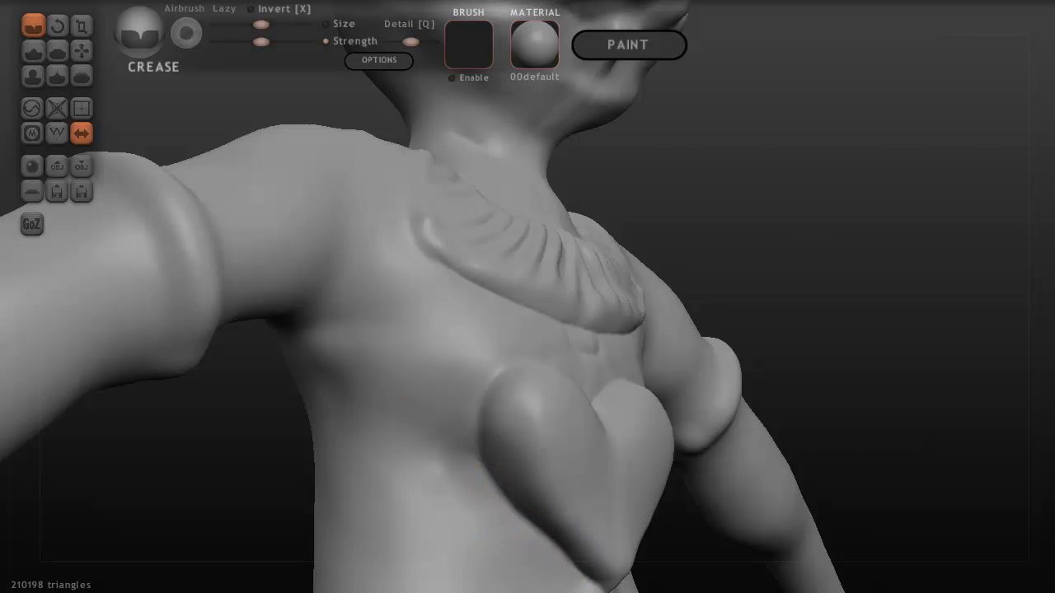
- Adjust the heart's lower side edge with the Grab brush from a side view
{"action": "left_click", "coordinate": [81, 51]}
{"action": "right_click_drag", "start_coordinate": [519, 386], "coordinate": [583, 480]}
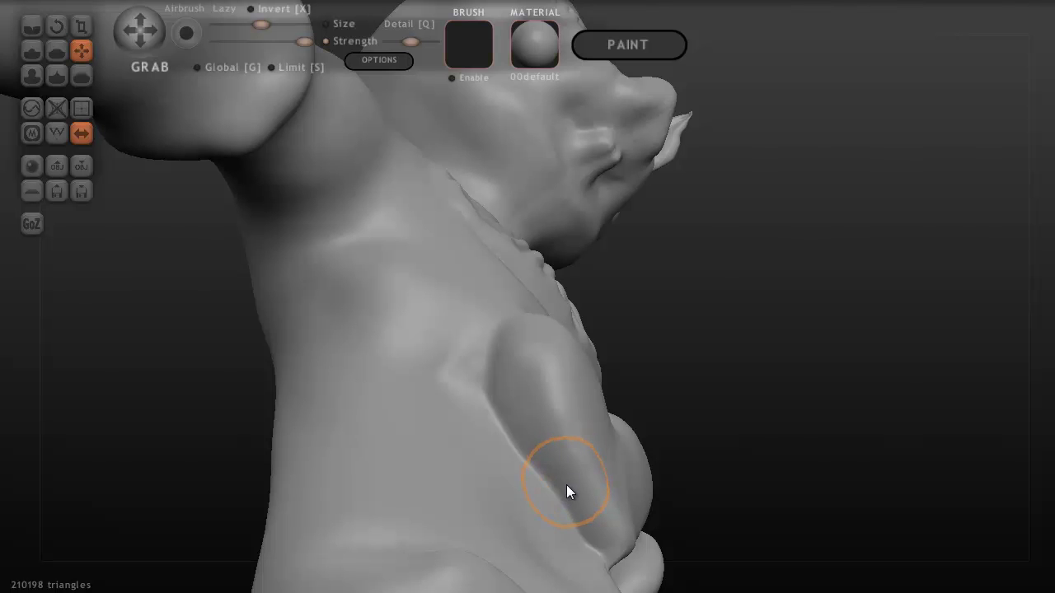
{"action": "left_click_drag", "start_coordinate": [566, 484], "coordinate": [563, 487]}
{"action": "mouse_move", "coordinate": [563, 487]}
{"action": "right_mouse_down"}
{"action": "mouse_move", "coordinate": [530, 439]}
{"action": "mouse_move", "coordinate": [532, 451]}
{"action": "mouse_move", "coordinate": [80, 76]}
{"action": "right_mouse_up"}
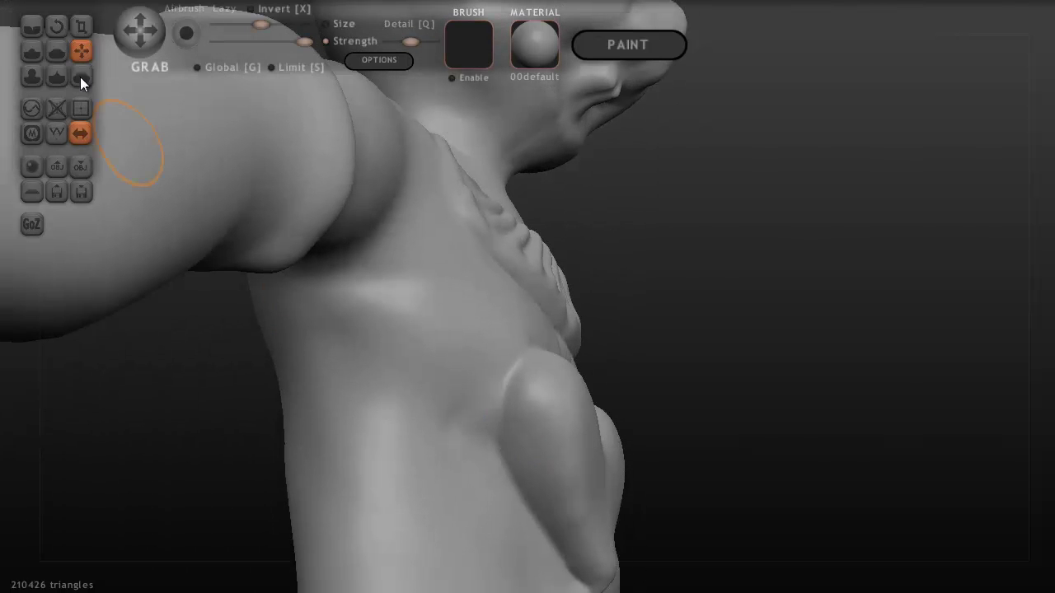
- Try creasing the heart's upper outer side from the side view
{"action": "left_click", "coordinate": [32, 27]}
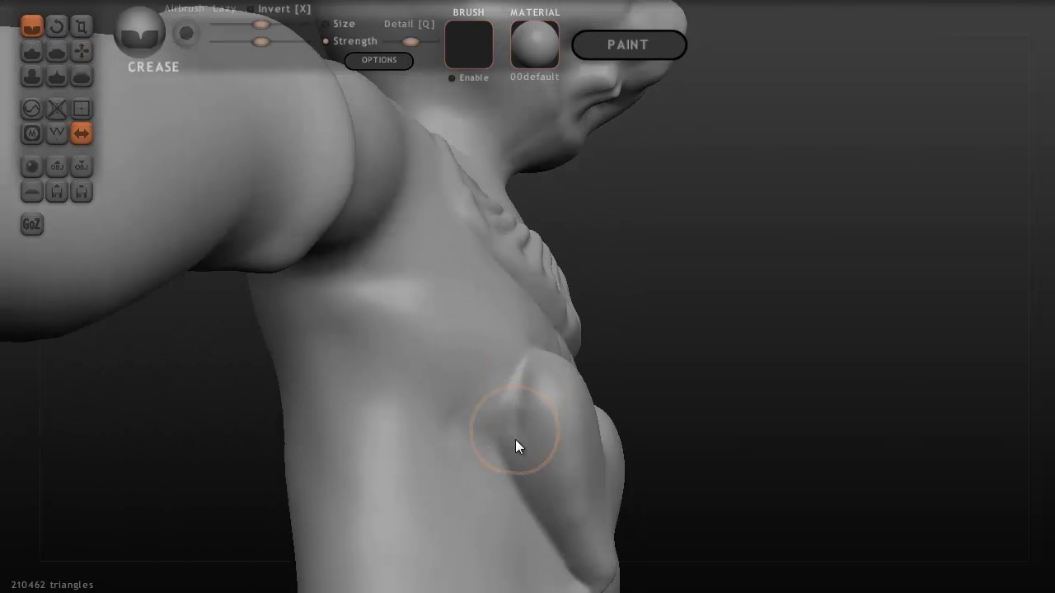
{"action": "mouse_move", "coordinate": [503, 456]}
{"action": "left_mouse_down"}
{"action": "mouse_move", "coordinate": [501, 428]}
{"action": "mouse_move", "coordinate": [513, 483]}
{"action": "mouse_move", "coordinate": [501, 440]}
{"action": "mouse_move", "coordinate": [516, 446]}
{"action": "left_mouse_up"}
{"action": "mouse_move", "coordinate": [517, 445]}
{"action": "right_mouse_down"}
{"action": "mouse_move", "coordinate": [508, 537]}
{"action": "mouse_move", "coordinate": [511, 377]}
{"action": "right_mouse_up"}
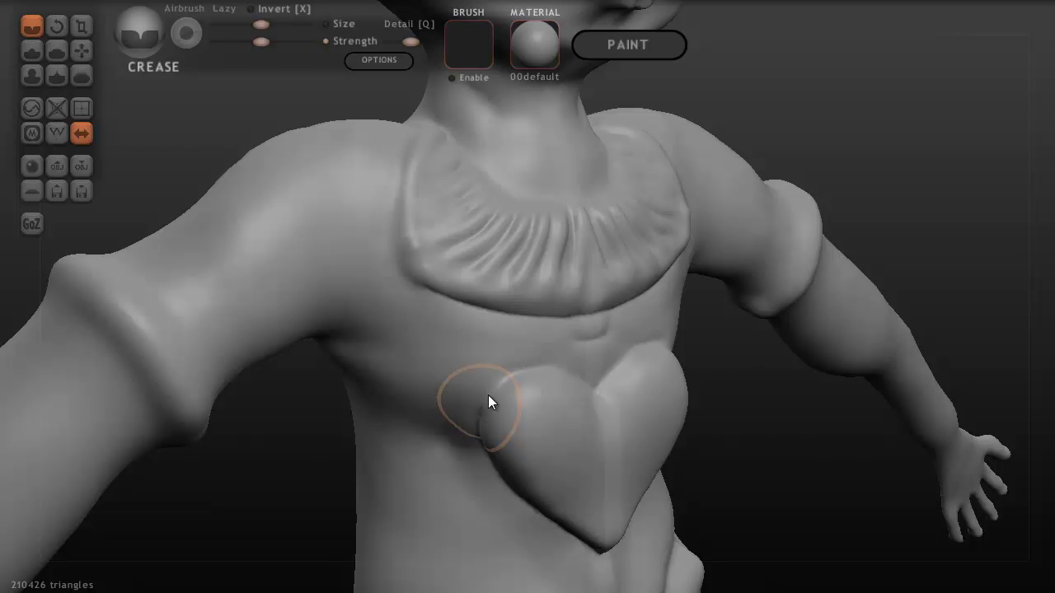
- Pick the Smooth brush and check the heart and collar edges from several angles
{"action": "mouse_move", "coordinate": [564, 388]}
{"action": "right_mouse_down"}
{"action": "mouse_move", "coordinate": [636, 379]}
{"action": "mouse_move", "coordinate": [566, 353]}
{"action": "mouse_move", "coordinate": [497, 374]}
{"action": "right_mouse_up"}
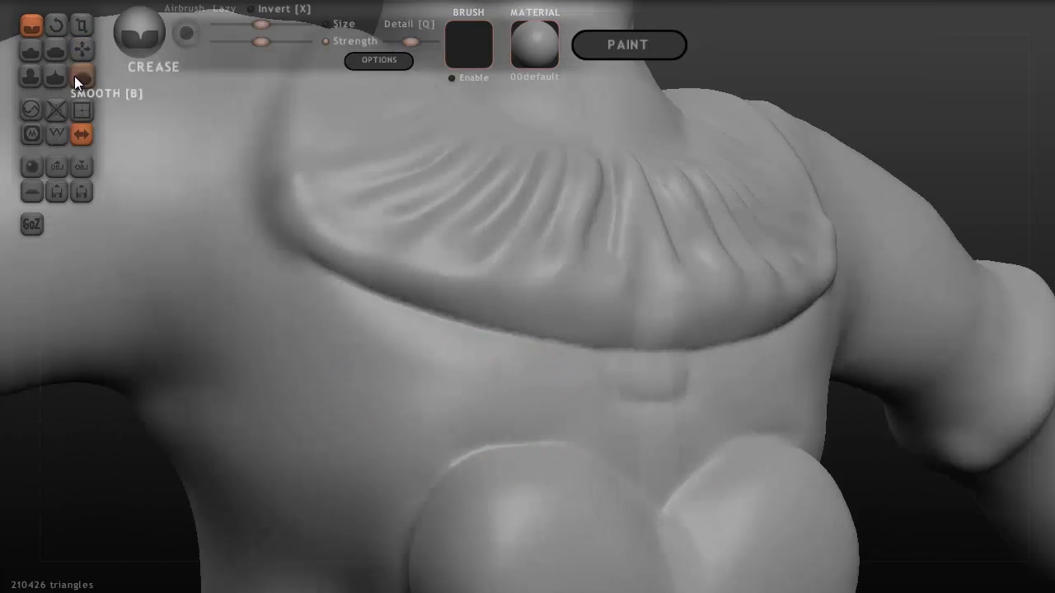
{"action": "left_click", "coordinate": [79, 75]}
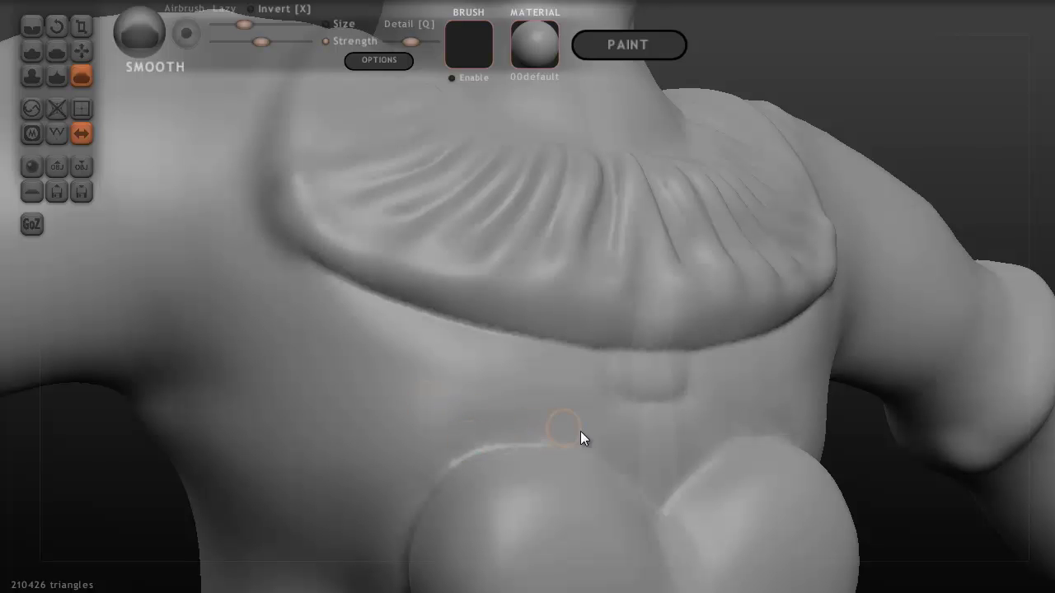
{"action": "right_click_drag", "start_coordinate": [390, 588], "coordinate": [458, 485]}
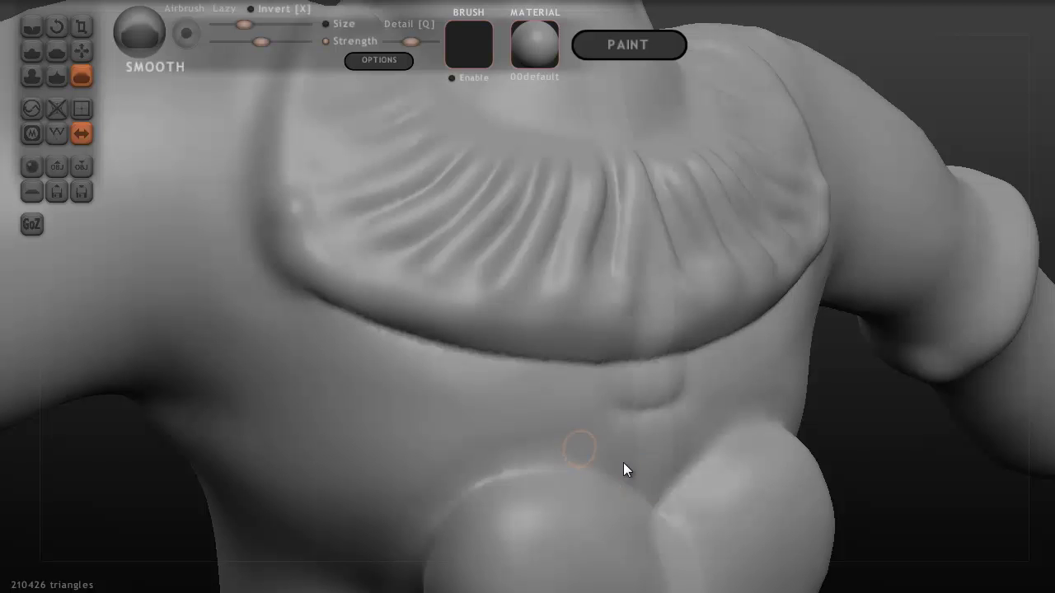
{"action": "scroll", "coordinate": [606, 478], "scroll_direction": "down", "scroll_amount": 6}
{"action": "right_click_drag", "start_coordinate": [597, 448], "coordinate": [493, 409]}
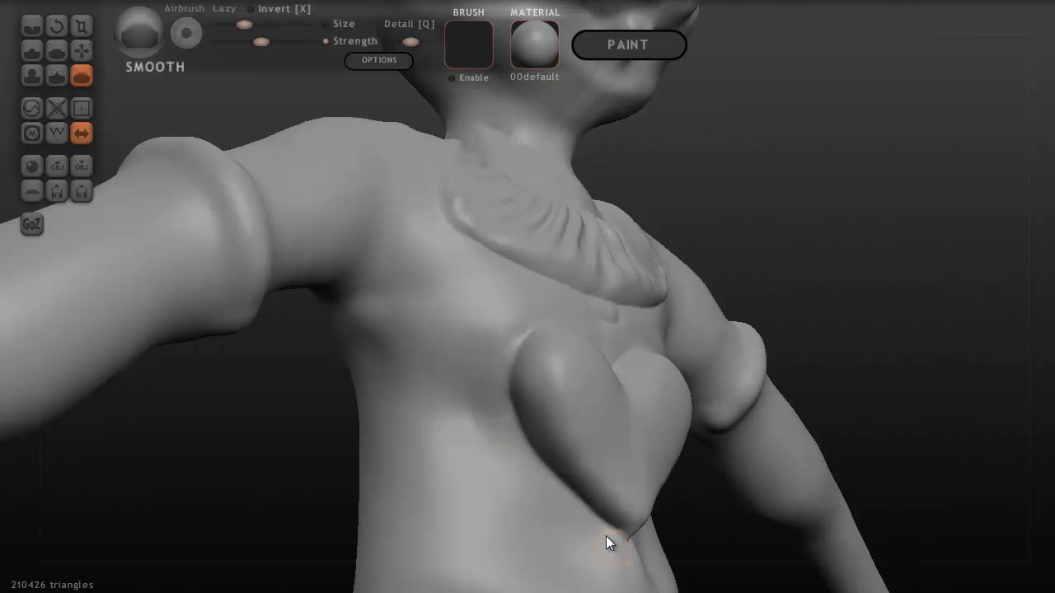
{"action": "right_click_drag", "start_coordinate": [598, 558], "coordinate": [550, 535]}
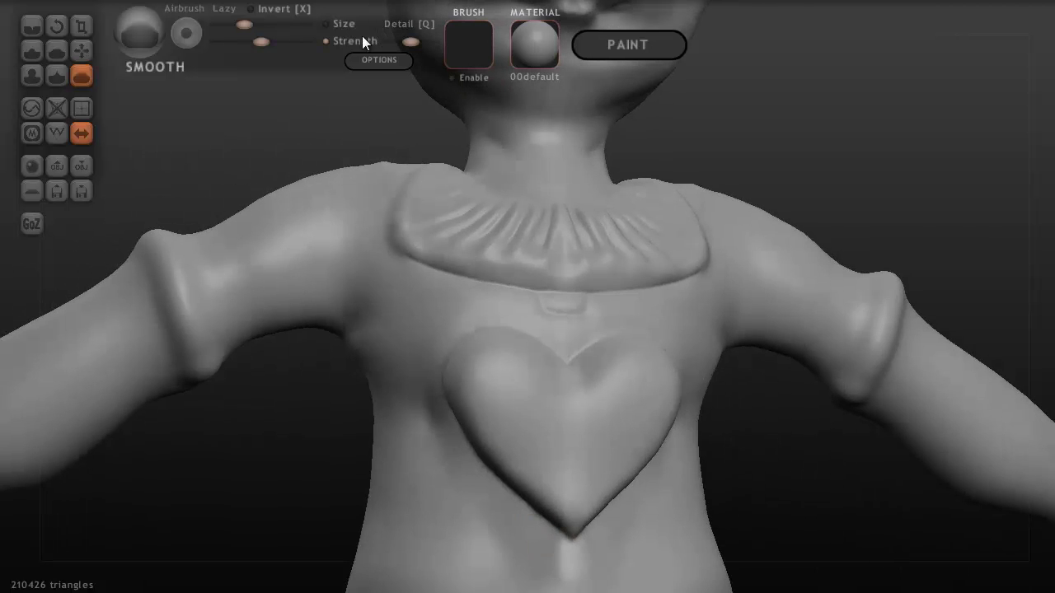
- Switch to the Notepad notes and highlight "Consistent volume and edges" in the section on improving a model
{"action": "scroll", "coordinate": [352, 181], "scroll_direction": "down", "scroll_amount": 10}
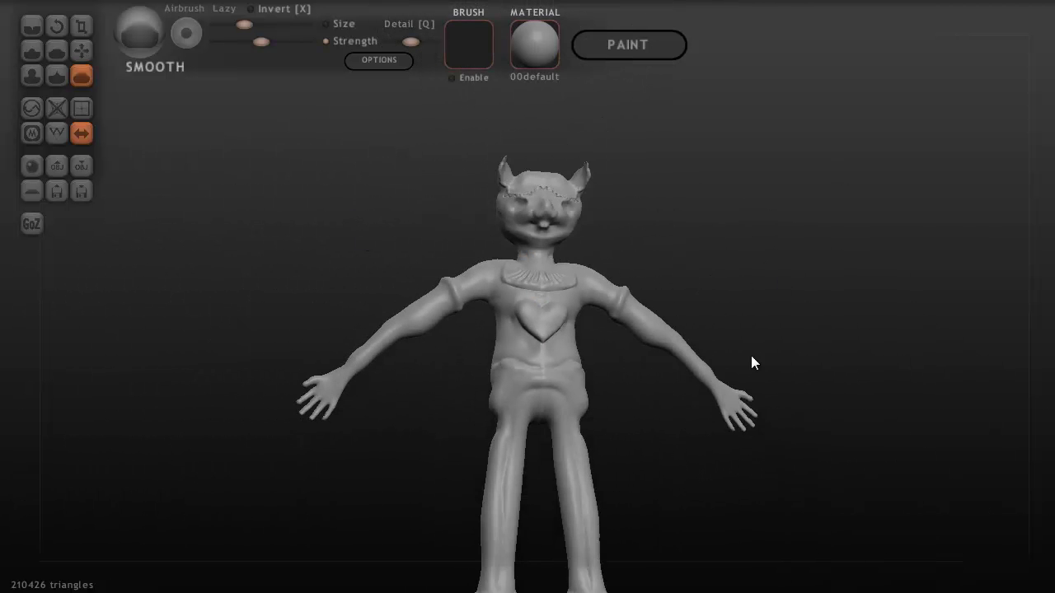
{"action": "mouse_move", "coordinate": [751, 356]}
{"action": "right_mouse_down"}
{"action": "mouse_move", "coordinate": [697, 470]}
{"action": "mouse_move", "coordinate": [720, 455]}
{"action": "mouse_move", "coordinate": [691, 412]}
{"action": "right_mouse_up"}
{"action": "mouse_move", "coordinate": [690, 412]}
{"action": "right_mouse_down", "text": "alt"}
{"action": "mouse_move", "coordinate": [622, 343]}
{"action": "mouse_move", "coordinate": [600, 299]}
{"action": "right_mouse_up", "text": "alt"}
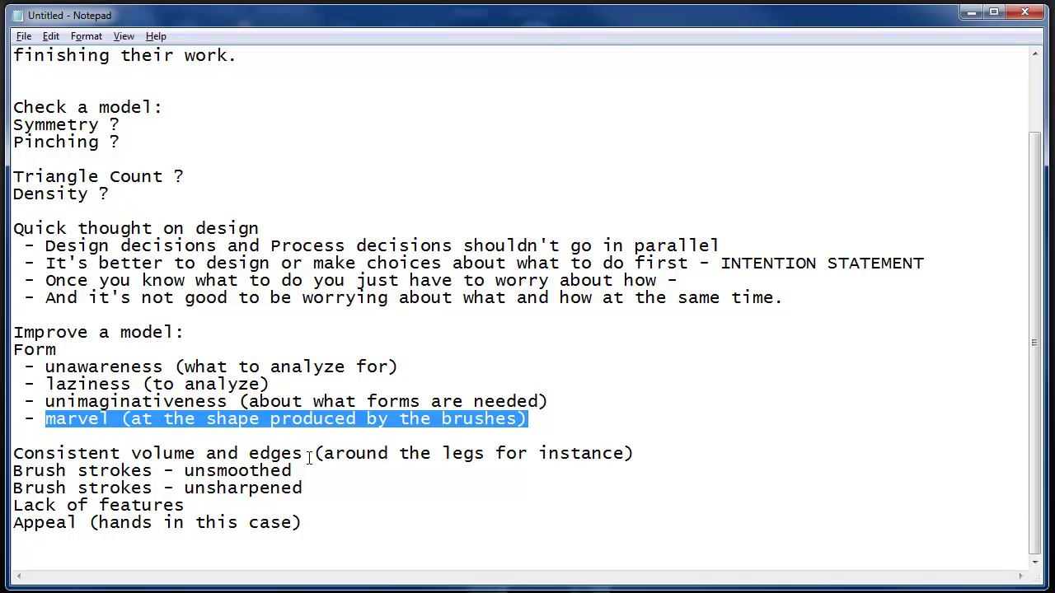
{"action": "left_click_drag", "start_coordinate": [305, 453], "coordinate": [11, 451]}
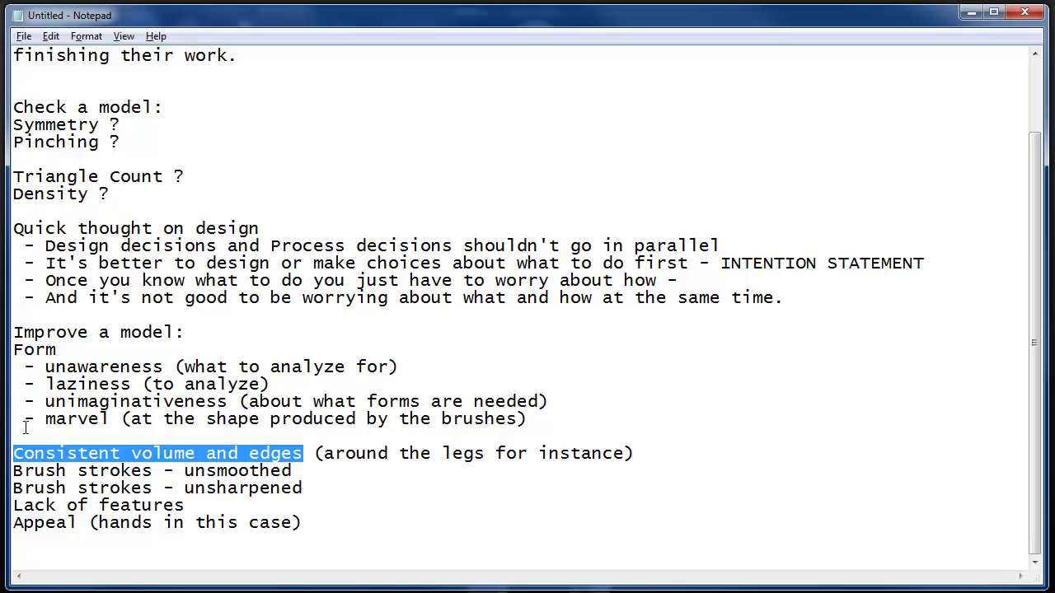
- Switch back to Sculptris and examine the raised bands around the lower legs for consistent volume and edges from several angles
{"action": "key", "text": "alt+Tab"}
{"action": "middle_click_drag", "start_coordinate": [466, 517], "coordinate": [453, 376]}
{"action": "scroll", "coordinate": [453, 376], "scroll_direction": "up", "scroll_amount": 2}
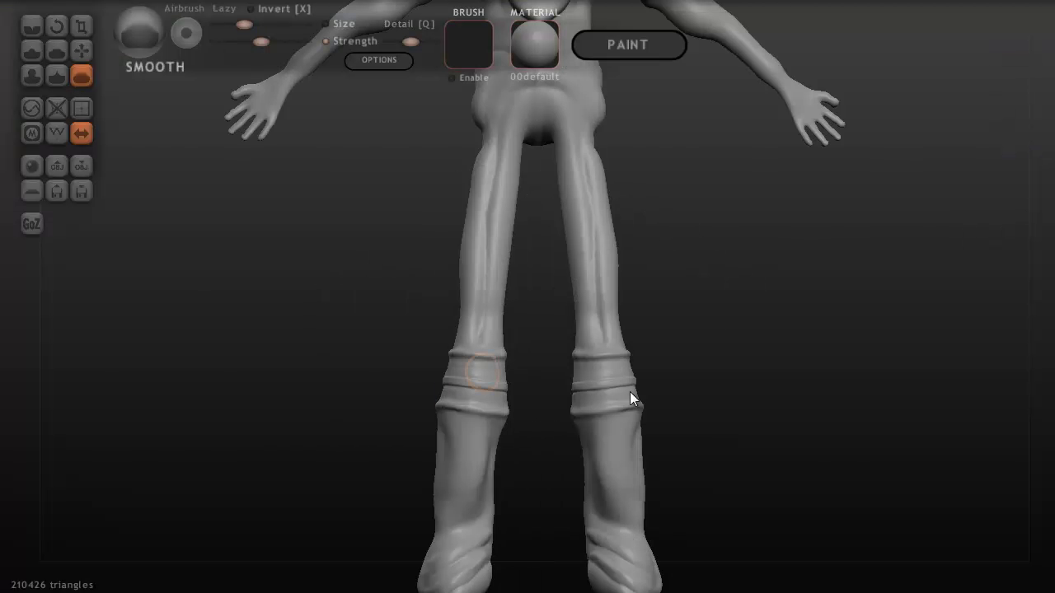
{"action": "left_click_drag", "start_coordinate": [651, 401], "coordinate": [622, 414]}
{"action": "scroll", "coordinate": [572, 423], "scroll_direction": "up", "scroll_amount": 2}
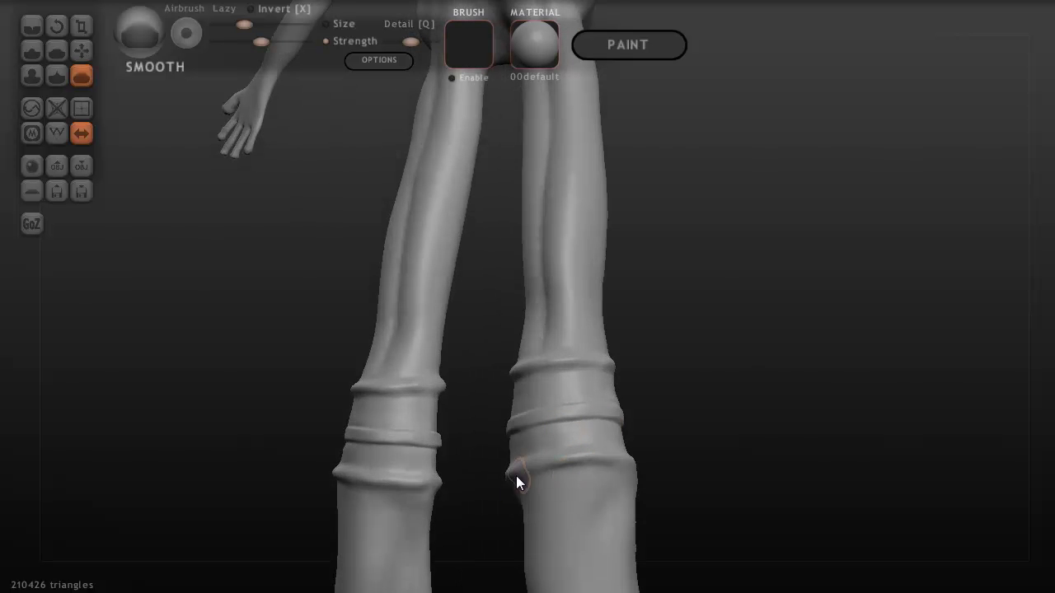
{"action": "mouse_move", "coordinate": [671, 468]}
{"action": "left_mouse_down"}
{"action": "mouse_move", "coordinate": [515, 480]}
{"action": "mouse_move", "coordinate": [429, 460]}
{"action": "mouse_move", "coordinate": [485, 481]}
{"action": "left_mouse_up"}
{"action": "mouse_move", "coordinate": [394, 478]}
{"action": "left_mouse_down"}
{"action": "mouse_move", "coordinate": [586, 472]}
{"action": "mouse_move", "coordinate": [495, 477]}
{"action": "left_mouse_up"}
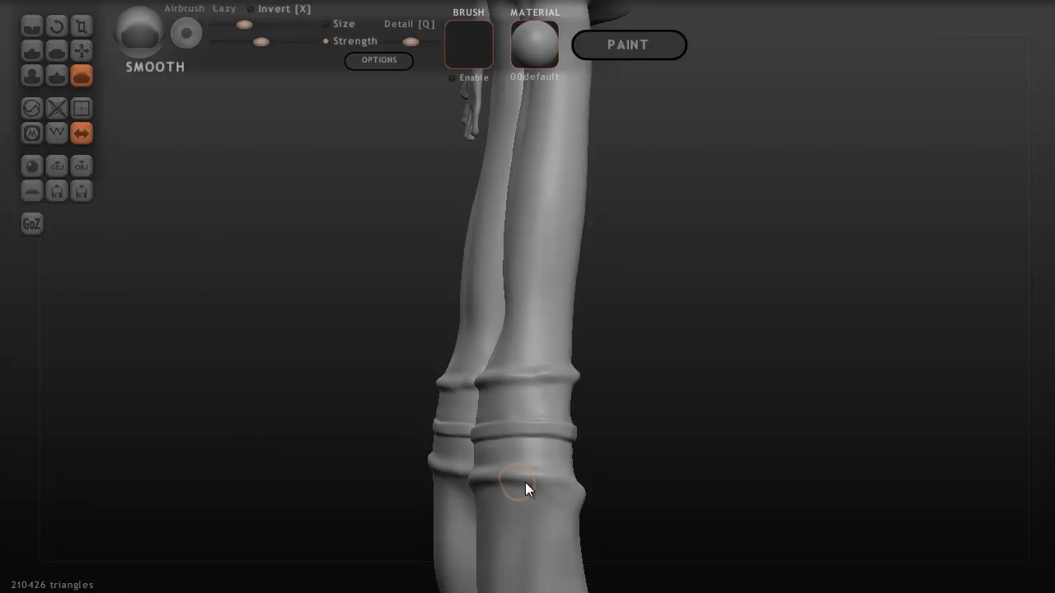
{"action": "mouse_move", "coordinate": [597, 511]}
{"action": "left_mouse_down"}
{"action": "mouse_move", "coordinate": [753, 497]}
{"action": "mouse_move", "coordinate": [725, 498]}
{"action": "left_mouse_up"}
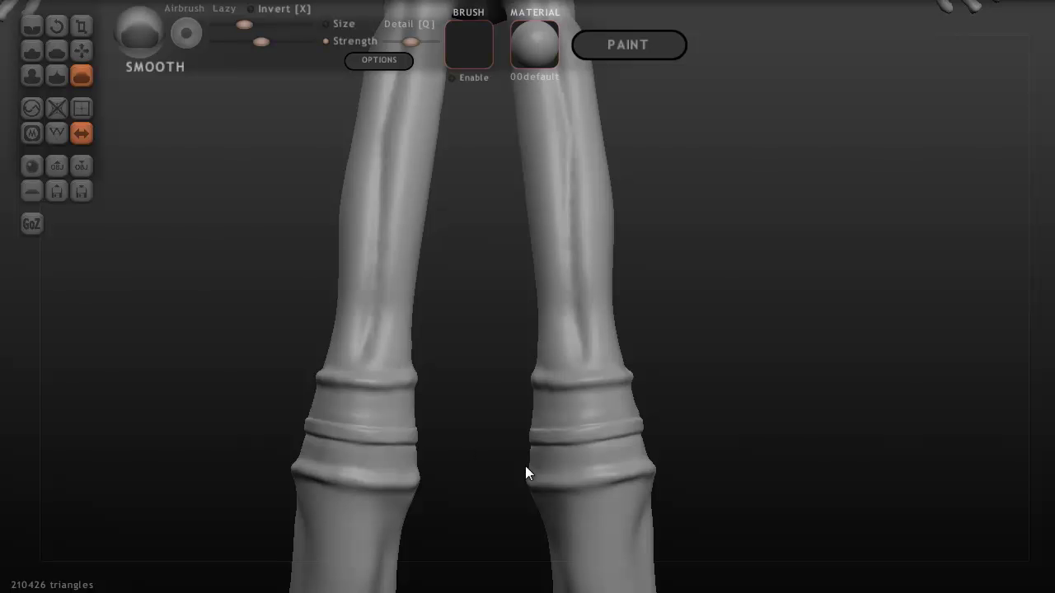
- Compare the shins and lower-leg bands from the front and back, checking that their volumes and edges stay consistent around both legs
{"action": "scroll", "coordinate": [525, 467], "scroll_direction": "down", "scroll_amount": 3}
{"action": "scroll", "coordinate": [508, 435], "scroll_direction": "up", "scroll_amount": 2}
{"action": "scroll", "coordinate": [507, 435], "scroll_direction": "up", "scroll_amount": 1}
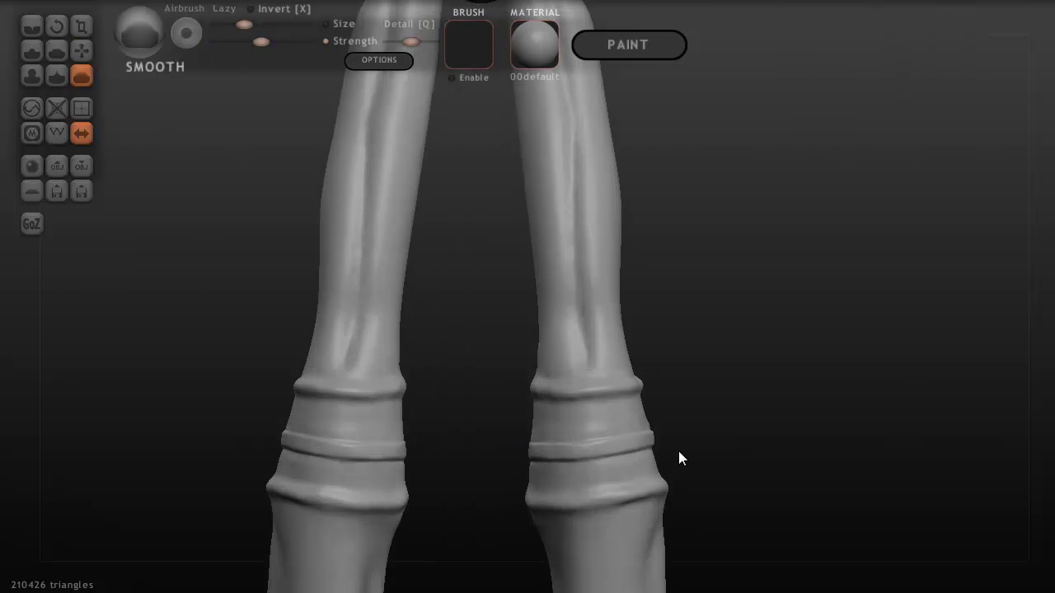
{"action": "left_click_drag", "start_coordinate": [511, 463], "coordinate": [520, 268], "text": "alt"}
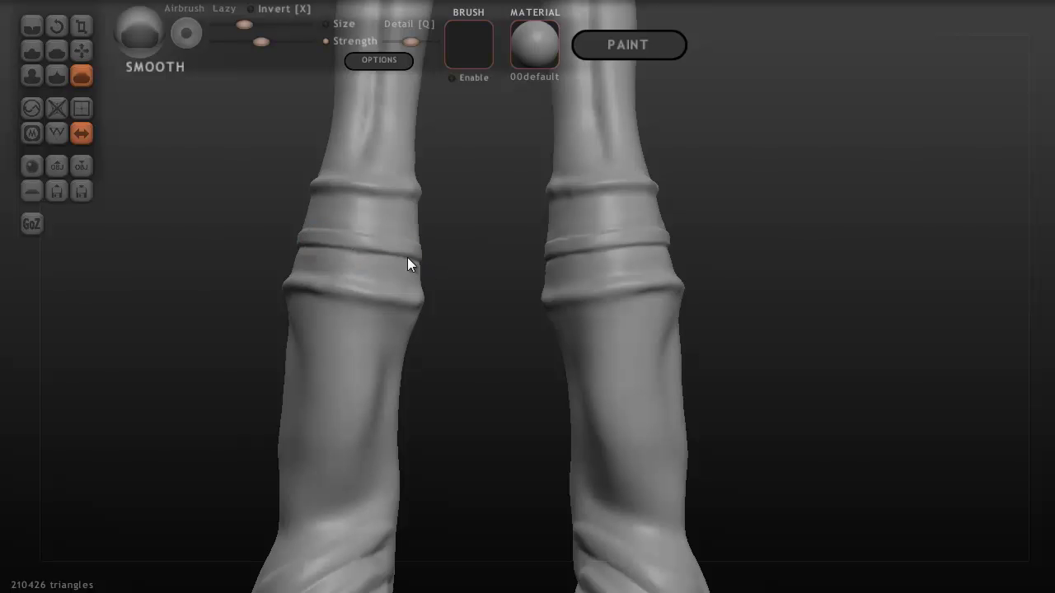
{"action": "mouse_move", "coordinate": [414, 259]}
{"action": "left_mouse_down"}
{"action": "mouse_move", "coordinate": [320, 294]}
{"action": "mouse_move", "coordinate": [49, 313]}
{"action": "left_mouse_up"}
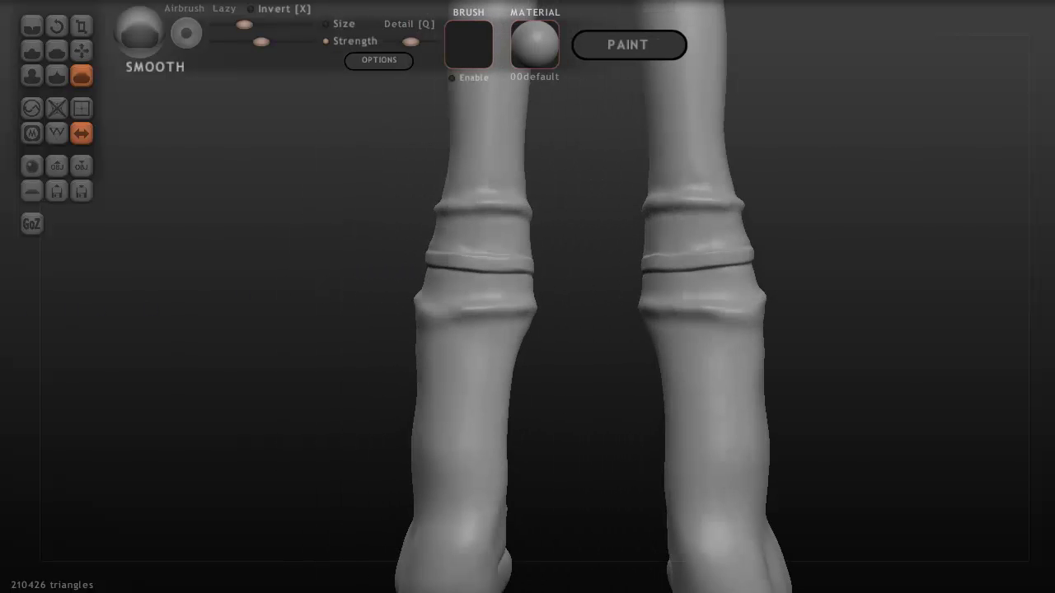
{"action": "mouse_move", "coordinate": [278, 334]}
{"action": "left_mouse_down"}
{"action": "mouse_move", "coordinate": [615, 330]}
{"action": "mouse_move", "coordinate": [385, 233]}
{"action": "left_mouse_up"}
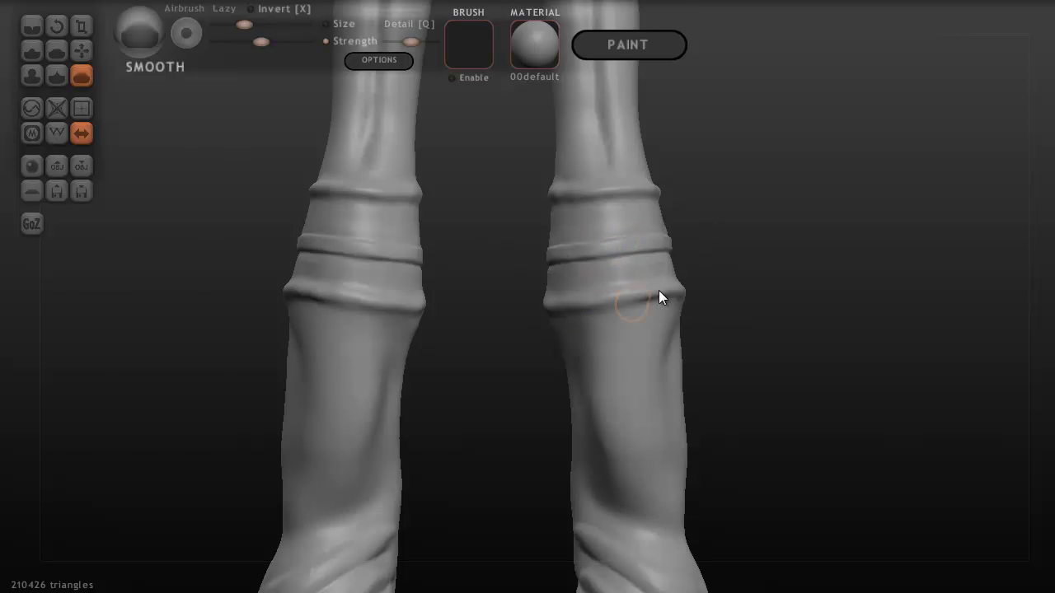
{"action": "mouse_move", "coordinate": [766, 328]}
{"action": "left_mouse_down"}
{"action": "mouse_move", "coordinate": [456, 333]}
{"action": "mouse_move", "coordinate": [372, 278]}
{"action": "left_mouse_up"}
{"action": "left_click_drag", "start_coordinate": [434, 355], "coordinate": [726, 391]}
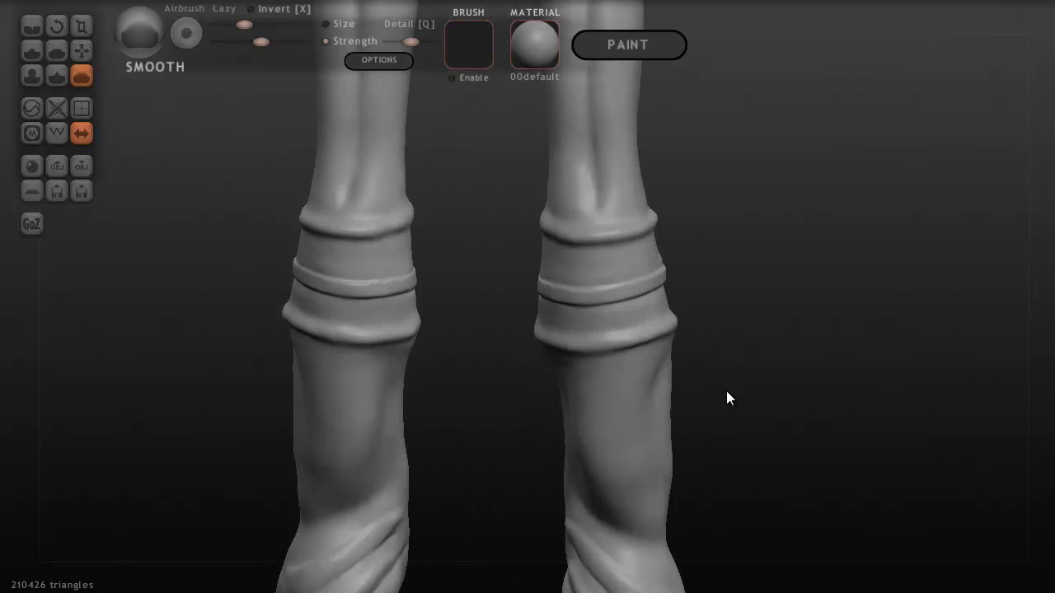
- Switch to the Notepad notes, highlight "Brush strokes - unsmoothed" in the section on improving a model, and return to Sculptris
{"action": "key", "text": "alt+Tab"}
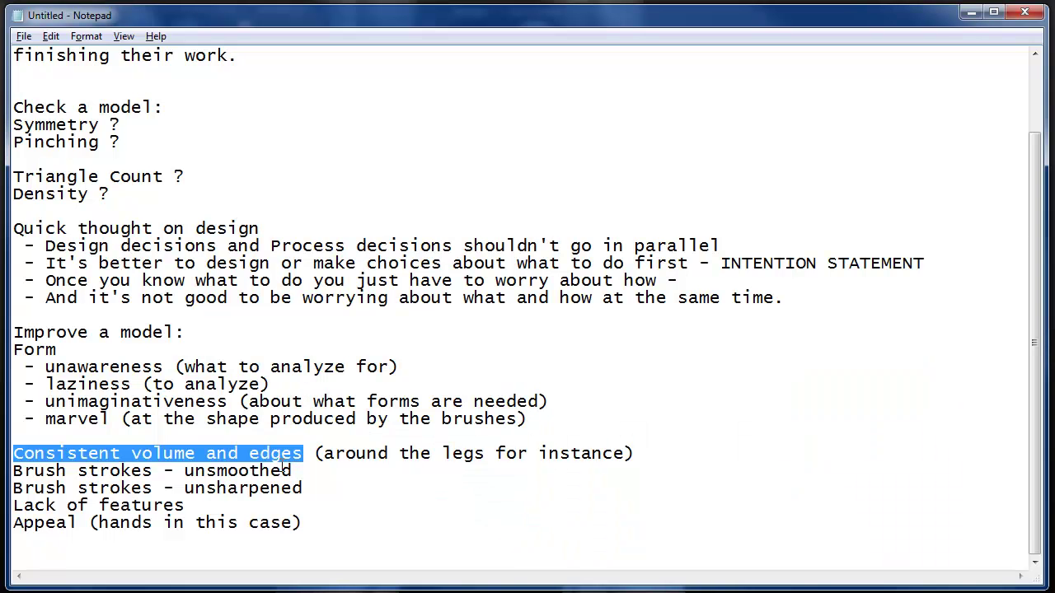
{"action": "left_click_drag", "start_coordinate": [306, 468], "coordinate": [13, 470]}
{"action": "key", "text": "alt+Tab"}
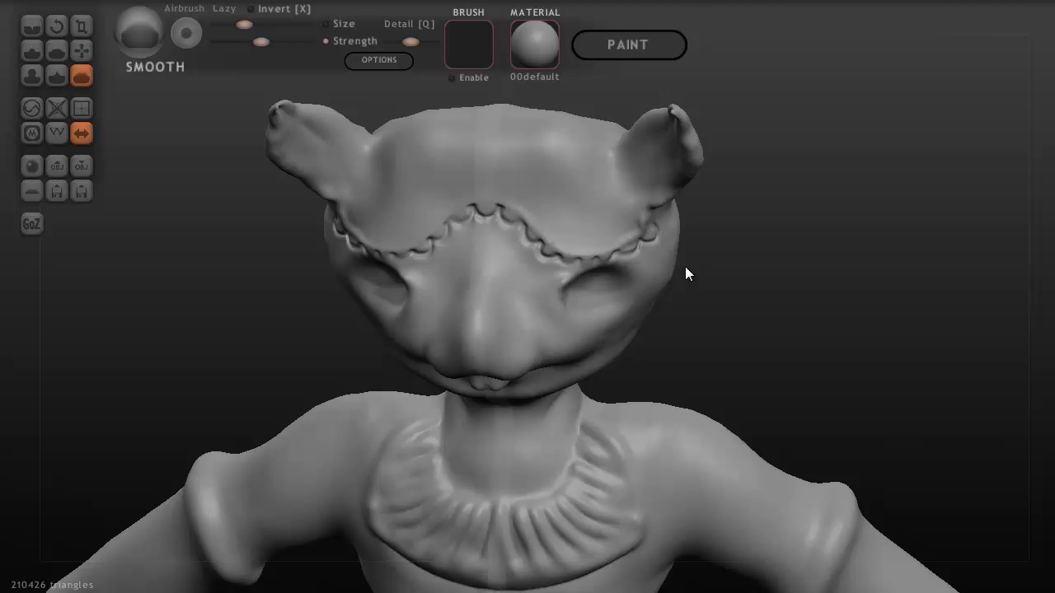
- Examine the head for unsmoothed brush strokes, viewing the mouth, nose and eye sockets from the front, below and side
{"action": "left_click_drag", "start_coordinate": [685, 267], "coordinate": [713, 188]}
{"action": "left_click_drag", "start_coordinate": [711, 278], "coordinate": [762, 174]}
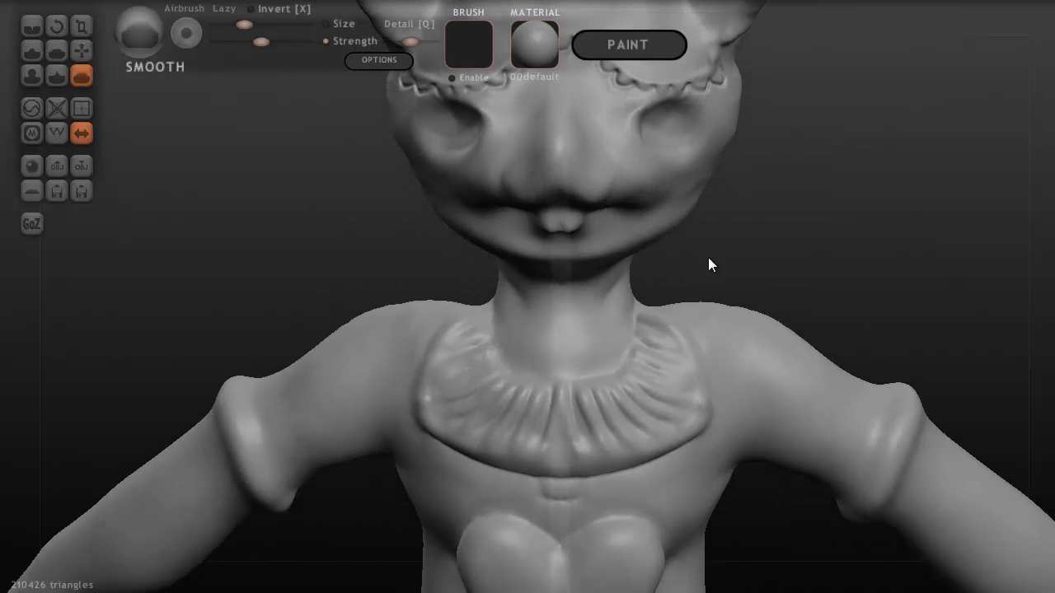
{"action": "left_click_drag", "start_coordinate": [708, 257], "coordinate": [711, 194]}
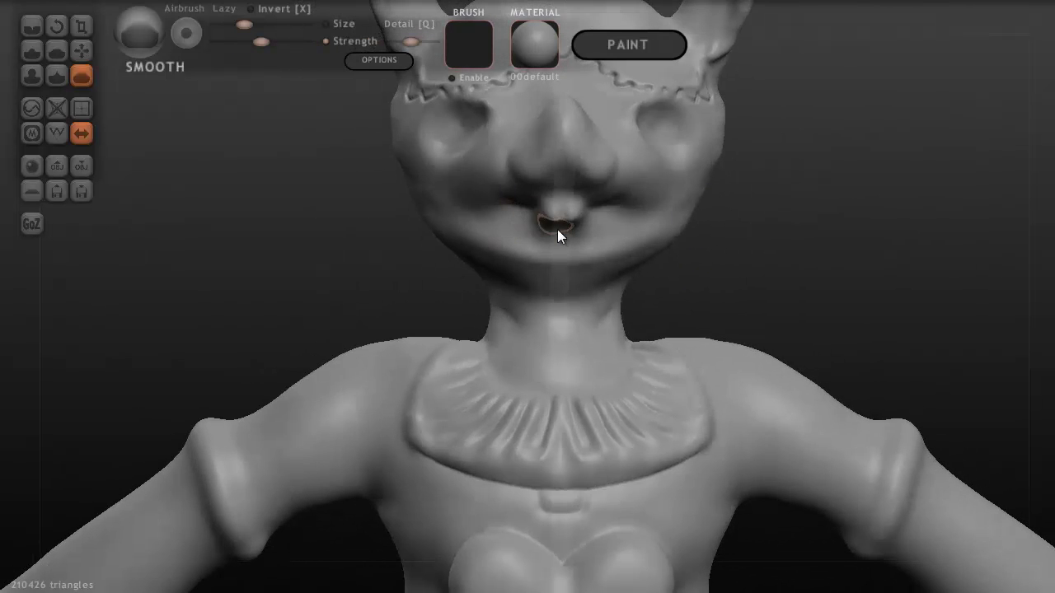
{"action": "scroll", "coordinate": [541, 240], "scroll_direction": "up", "scroll_amount": 6}
{"action": "left_click_drag", "start_coordinate": [413, 237], "coordinate": [351, 362], "text": "alt"}
{"action": "left_click_drag", "start_coordinate": [350, 363], "coordinate": [495, 364]}
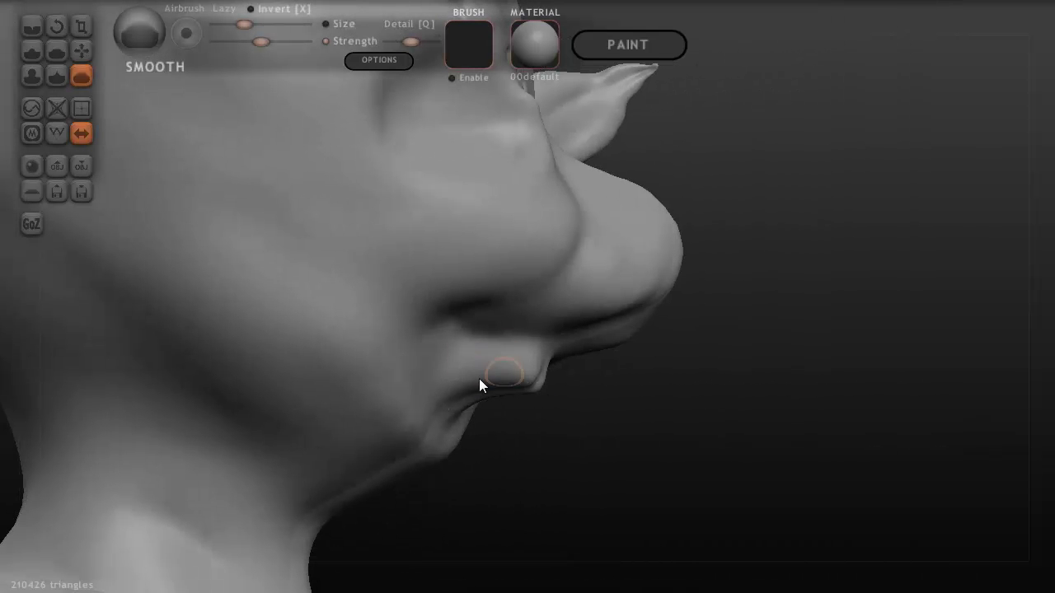
{"action": "right_click_drag", "start_coordinate": [492, 370], "coordinate": [216, 210]}
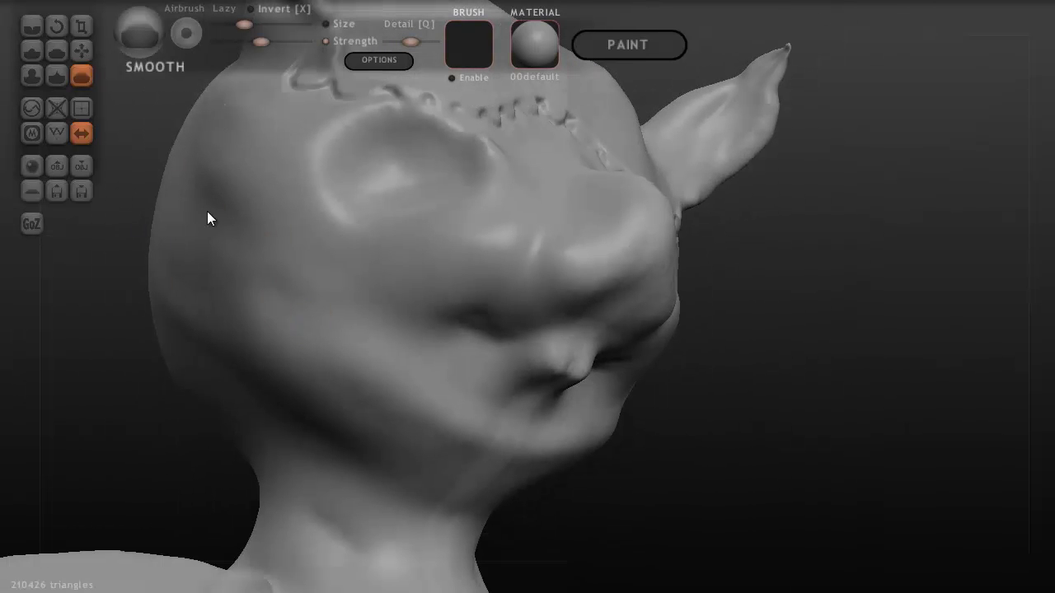
{"action": "right_click_drag", "start_coordinate": [322, 233], "coordinate": [473, 215]}
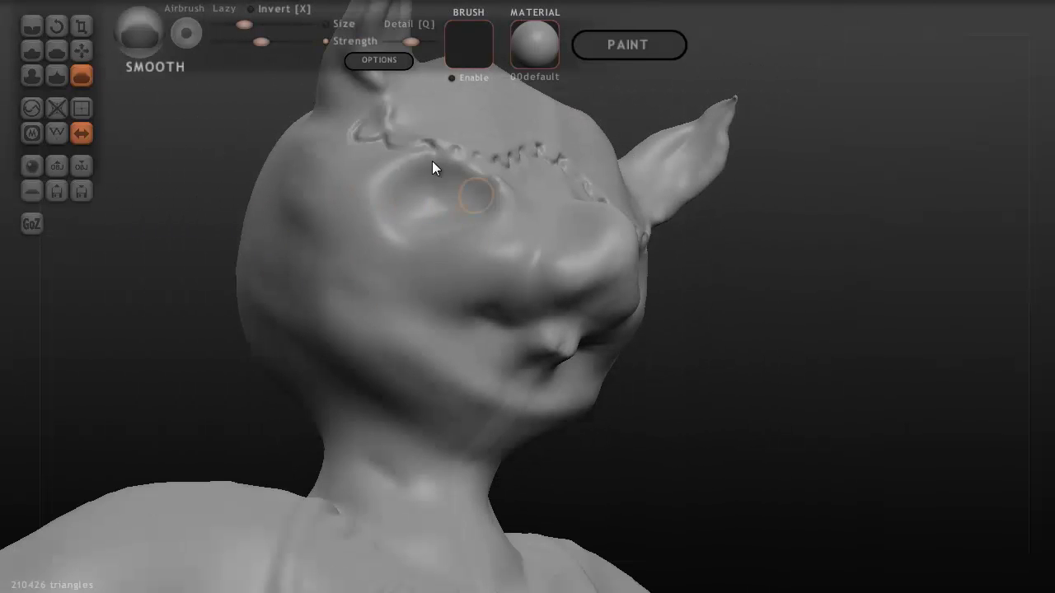